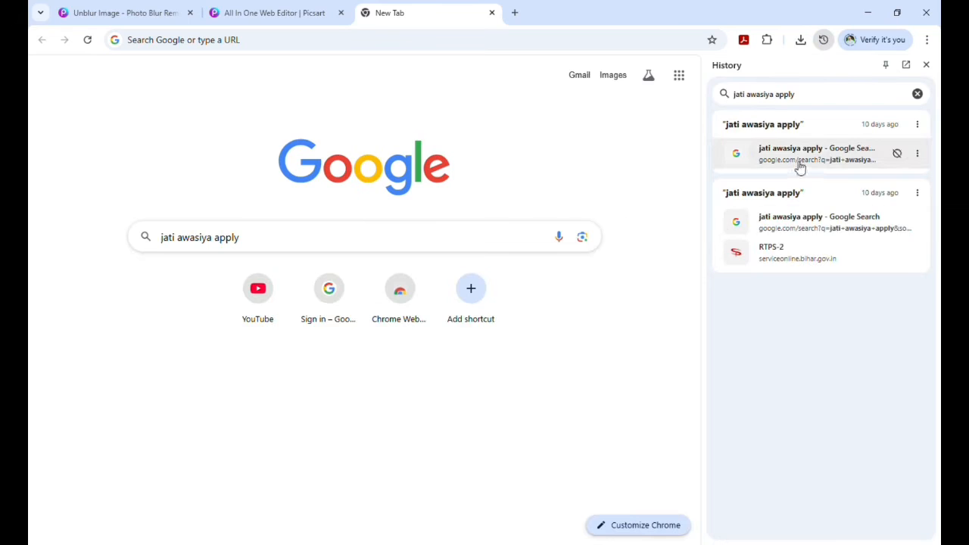
# Step: Reopen the 'jati awasiya apply' search results from history and go to the RTPS-2 Bihar portal
pyautogui.click(800, 162)
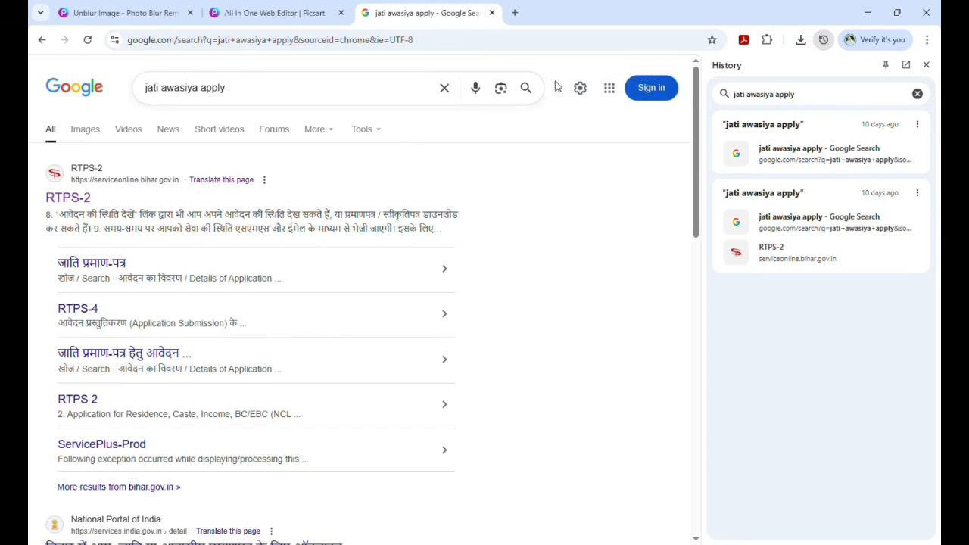
pyautogui.click(832, 98)
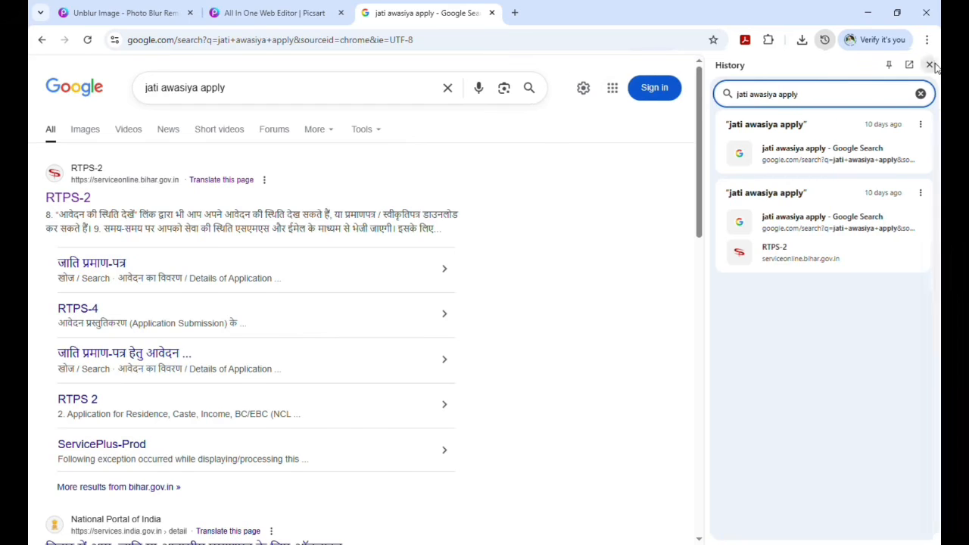
pyautogui.click(926, 65)
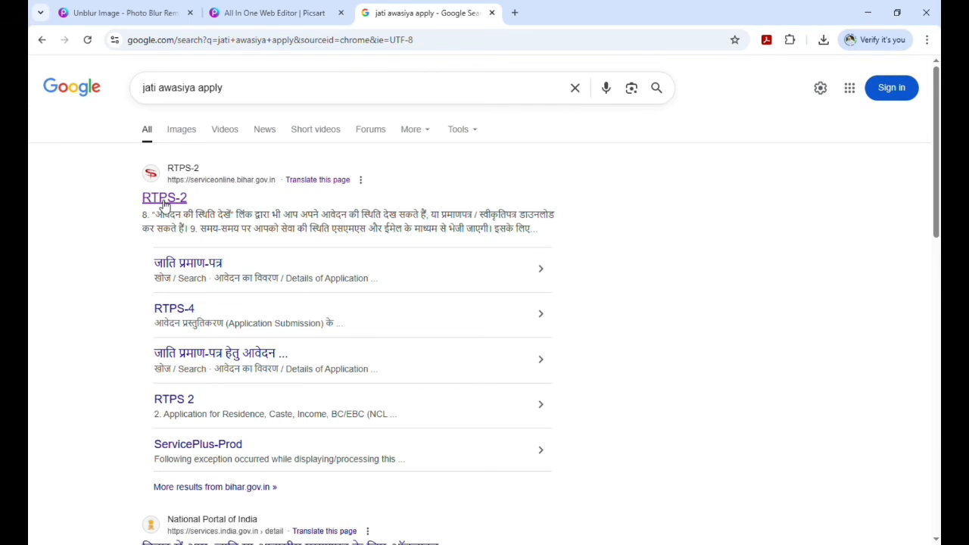
pyautogui.click(163, 201)
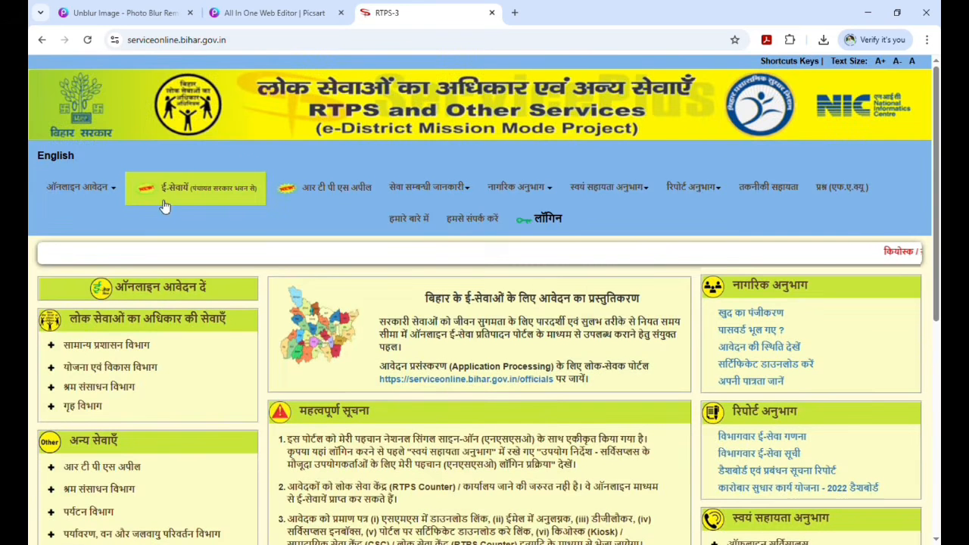
# Step: Under सामान्य प्रशासन विभाग › आवासीय प्रमाण-पत्र का निर्माण, open the अंचल स्तर पर application
pyautogui.scroll(-1, 158, 266)
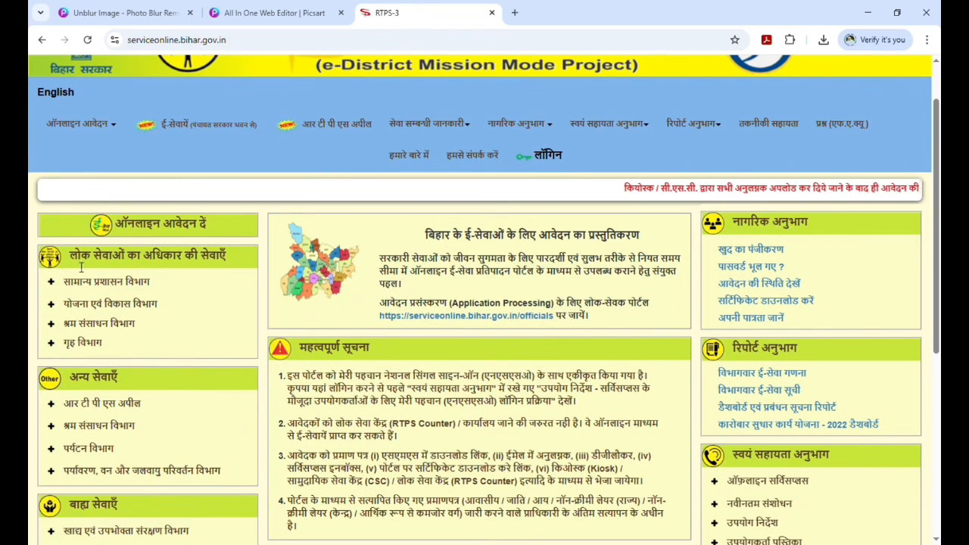
pyautogui.click(121, 284)
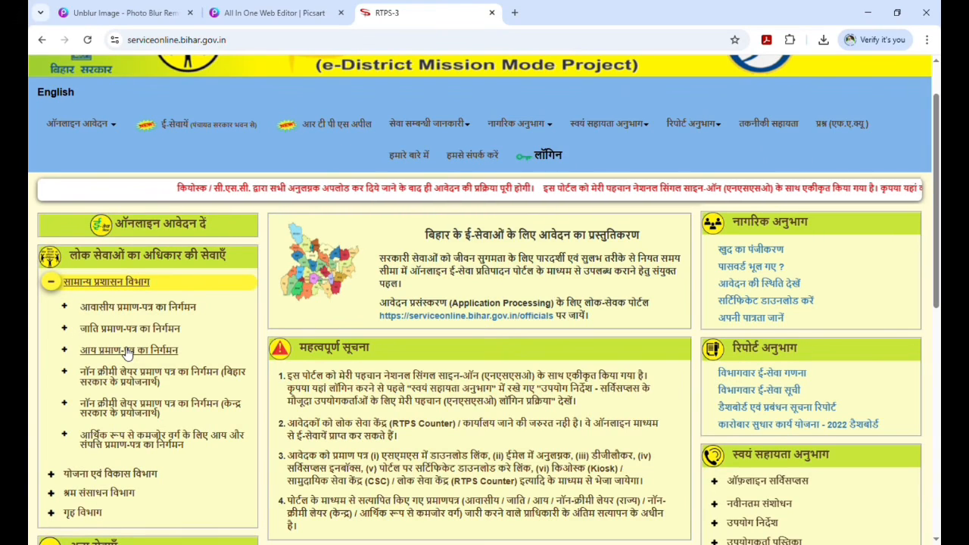
pyautogui.click(109, 311)
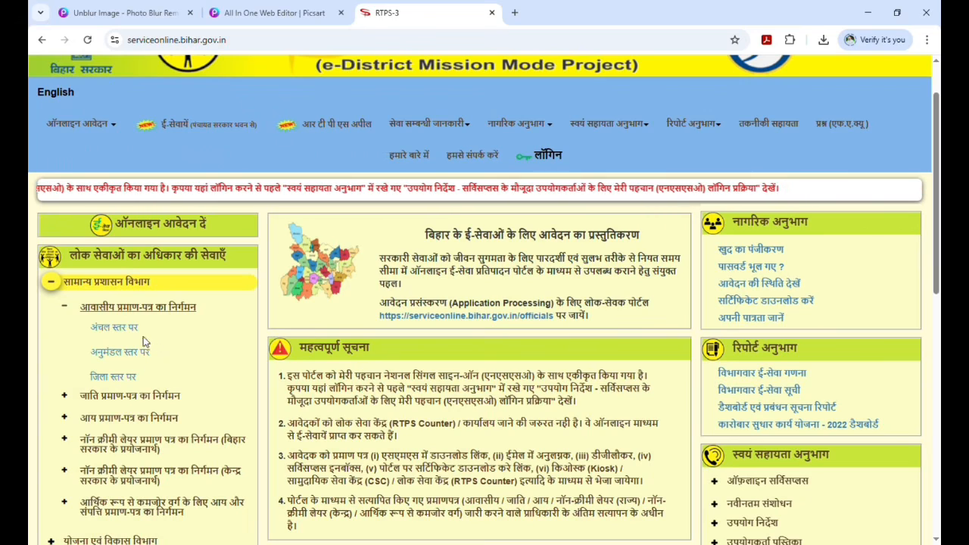
pyautogui.click(135, 335)
pyautogui.click(134, 331)
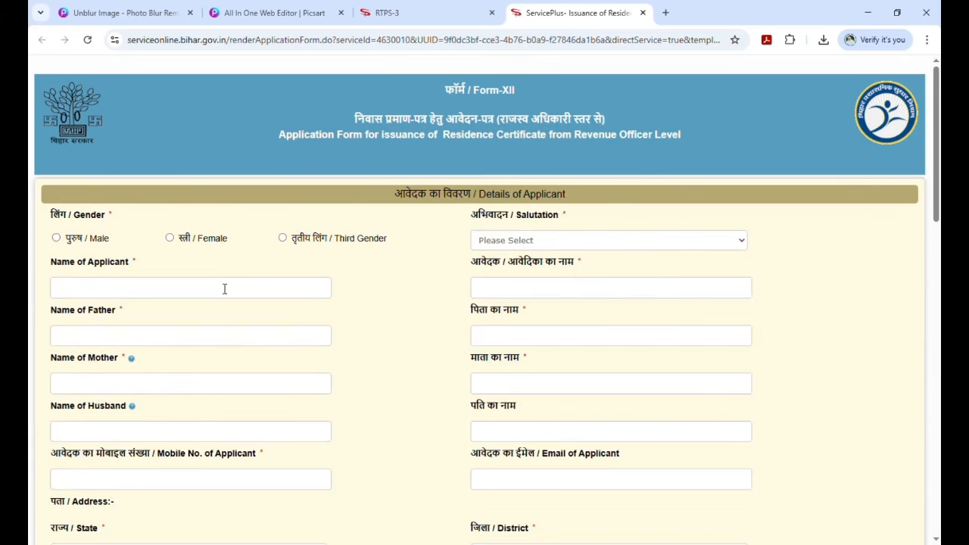
# Step: Set gender to Female and enter the applicant's name in English and Hindi
pyautogui.scroll(-3, 225, 288)
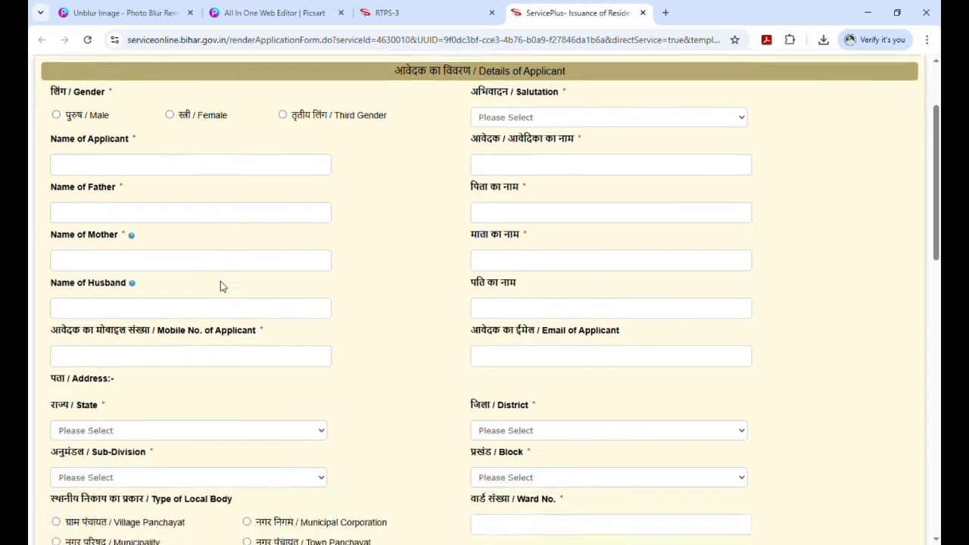
pyautogui.scroll(1, 223, 286)
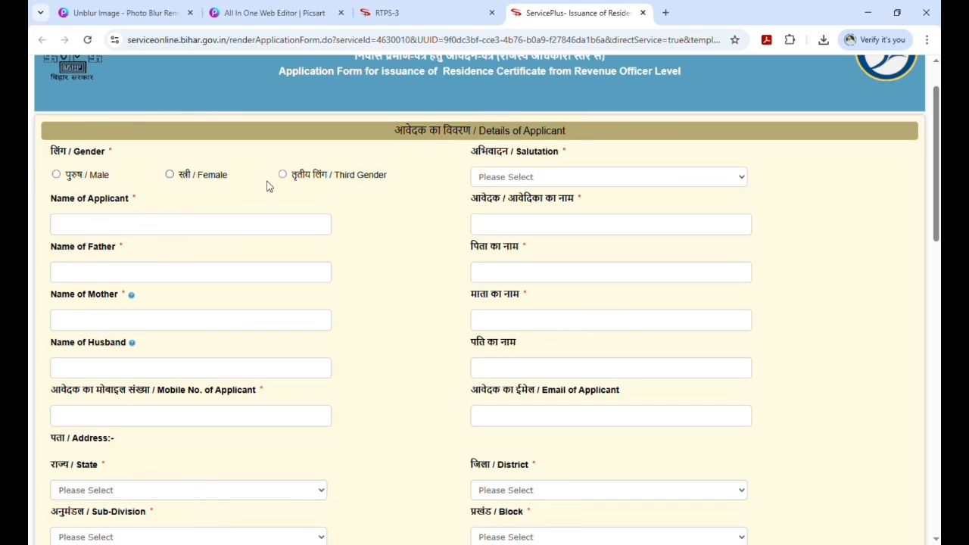
pyautogui.click(170, 174)
pyautogui.click(170, 224)
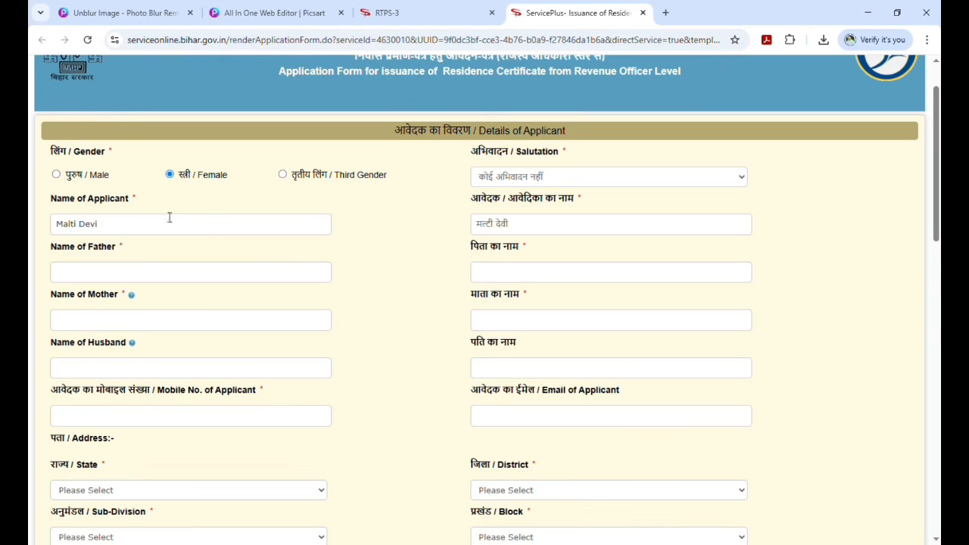
pyautogui.click(512, 224)
pyautogui.press('BackSpace')
pyautogui.press('BackSpace')
pyautogui.press('BackSpace')
pyautogui.press('BackSpace')
pyautogui.press('BackSpace')
pyautogui.write('MALLTI')
pyautogui.press('BackSpace')
# Step: Enter the father's and husband's names, correcting the Hindi husband's name, then the mobile number
pyautogui.click(153, 270)
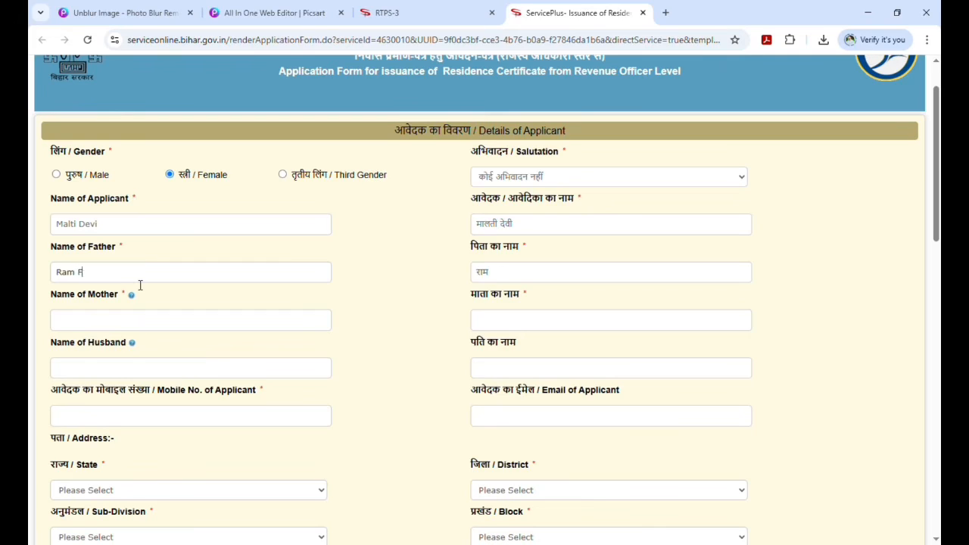
pyautogui.click(169, 320)
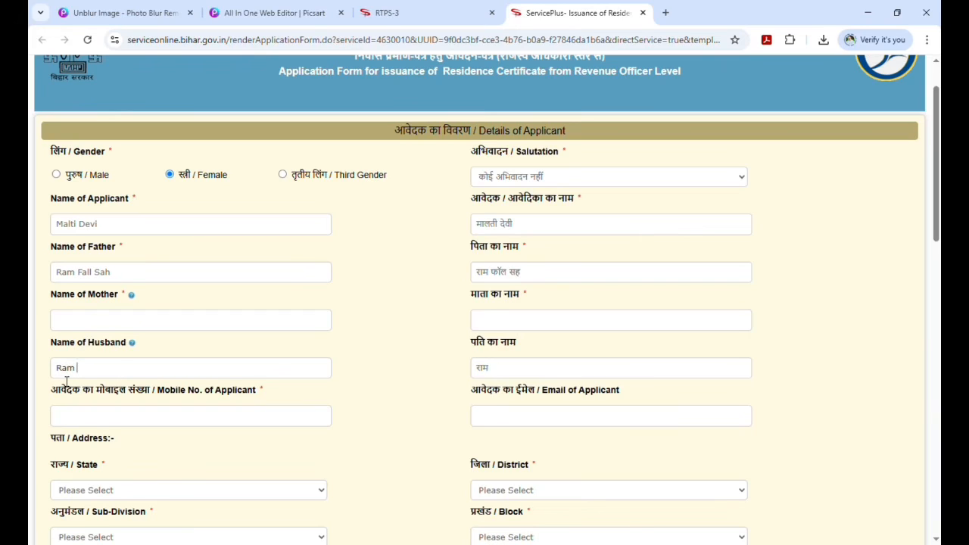
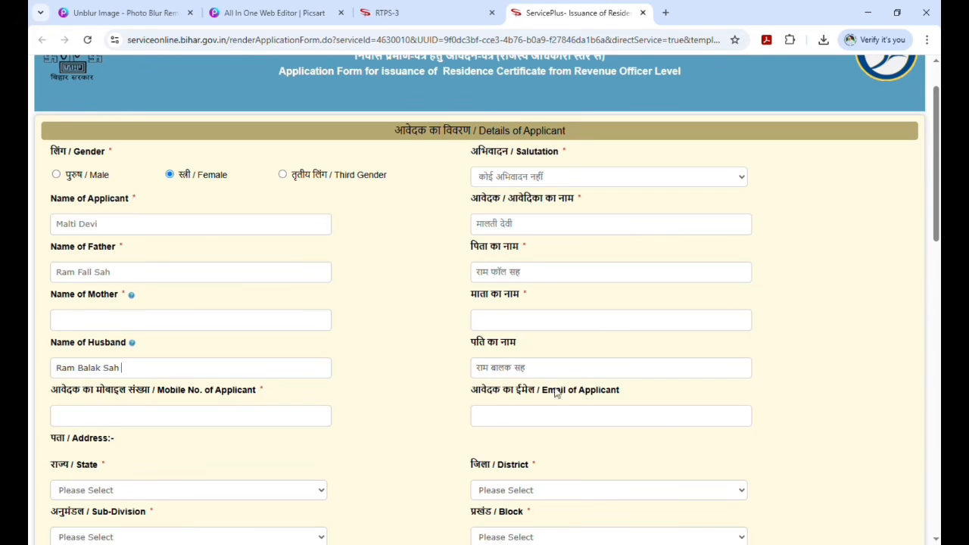
pyautogui.click(555, 376)
pyautogui.write('Saah')
pyautogui.click(148, 416)
pyautogui.scroll(-1, 174, 401)
pyautogui.scroll(-3, 176, 396)
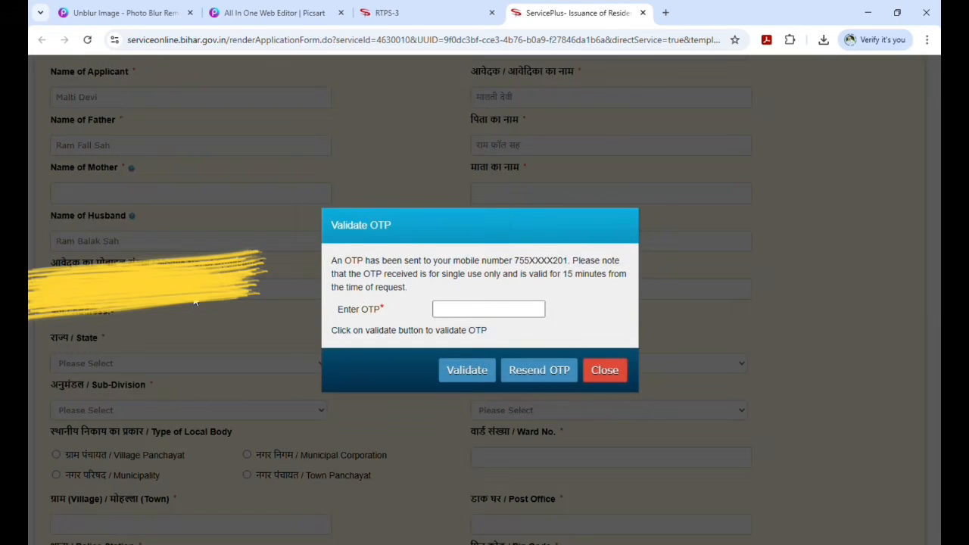
# Step: Validate the mobile number with the received OTP and acknowledge the Verified alert
pyautogui.click(452, 313)
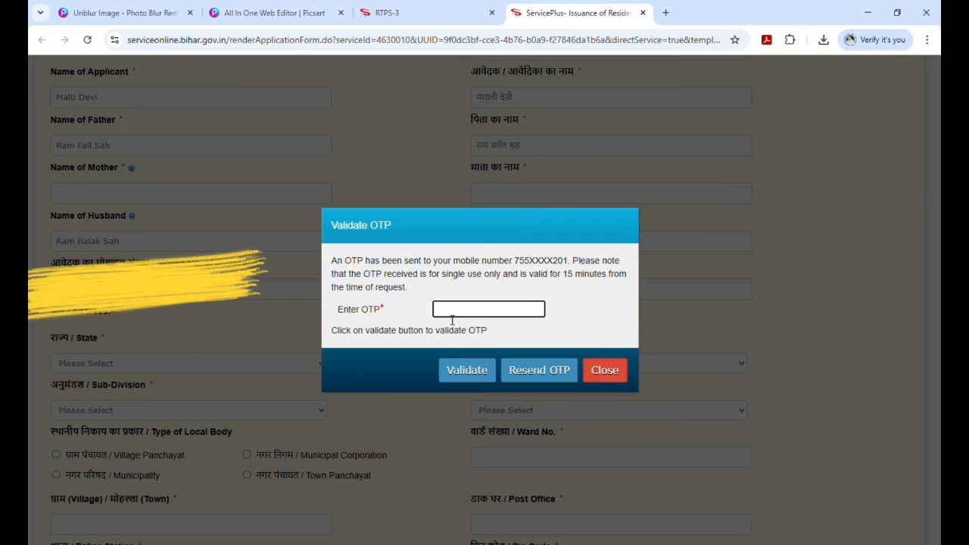
pyautogui.click(451, 372)
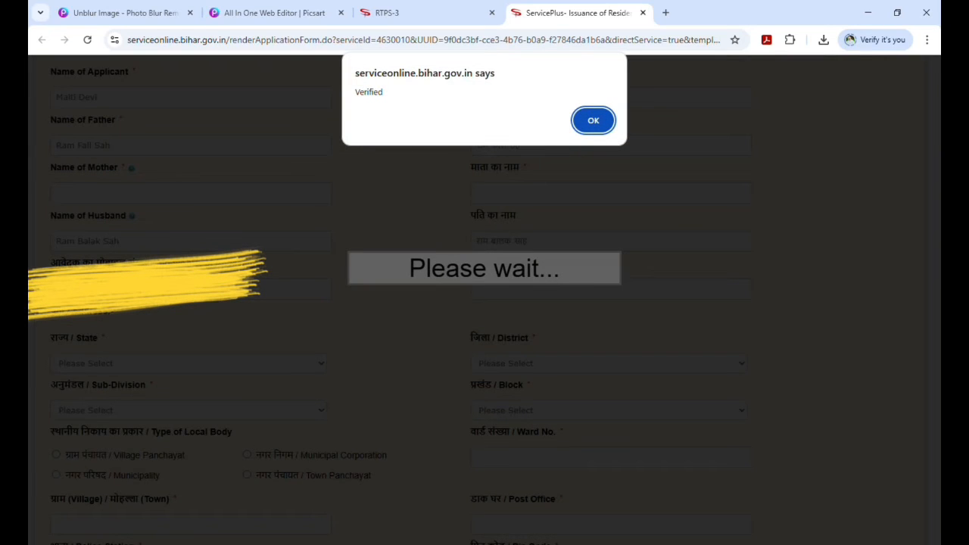
pyautogui.click(605, 113)
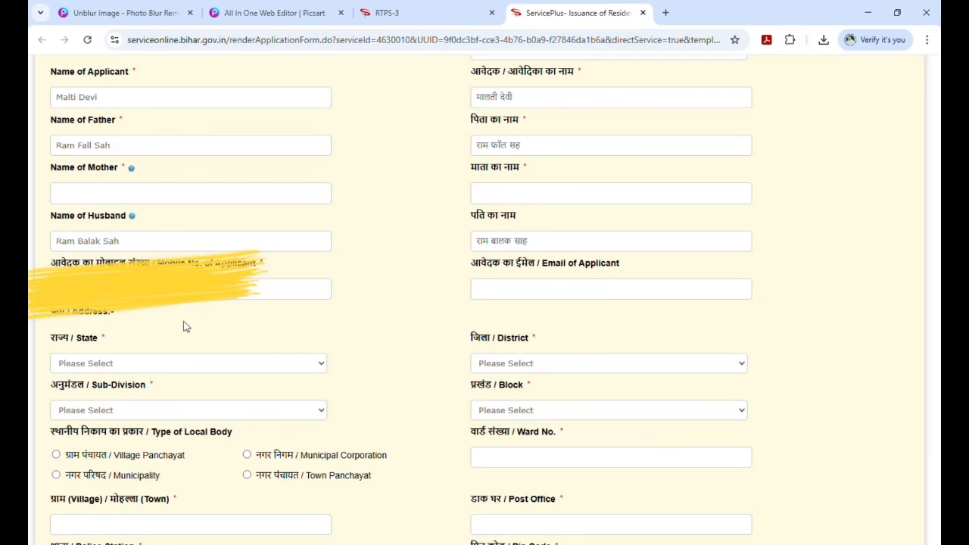
# Step: Set the address state to BIHAR, district DARBHANGA, and choose the sub-division and block
pyautogui.press('Tab')
pyautogui.press('Tab')
pyautogui.press('Tab')
pyautogui.press('Tab')
pyautogui.press('Tab')
pyautogui.press('Tab')
pyautogui.scroll(-4, 177, 342)
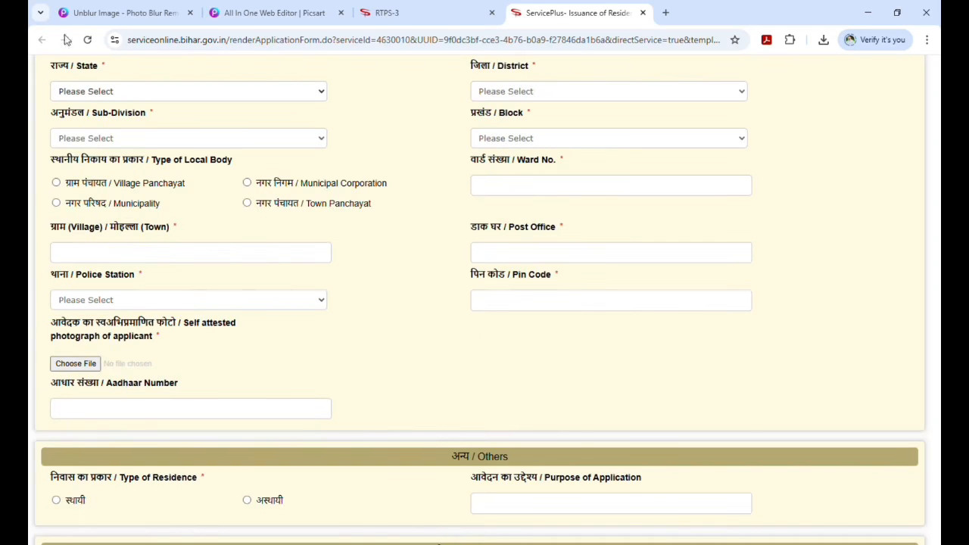
pyautogui.click(88, 138)
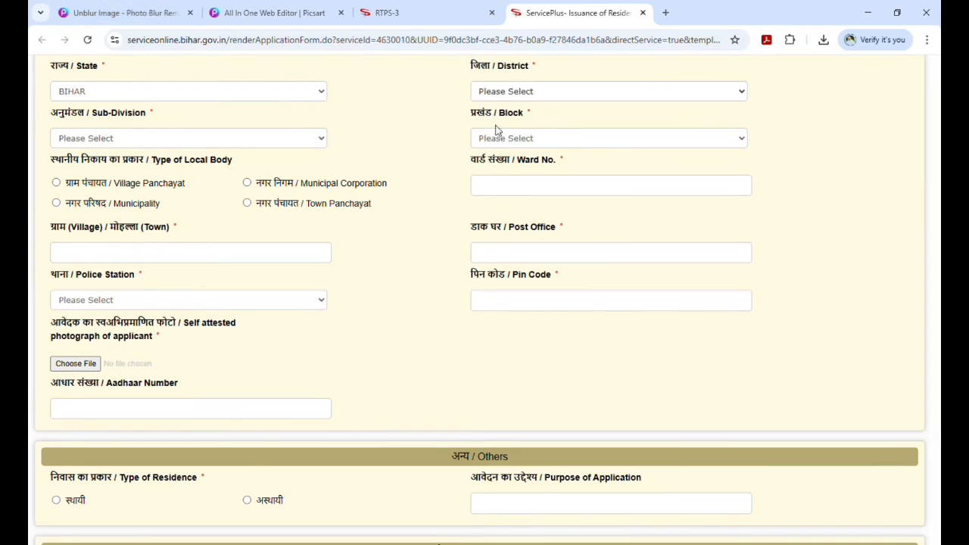
pyautogui.click(536, 250)
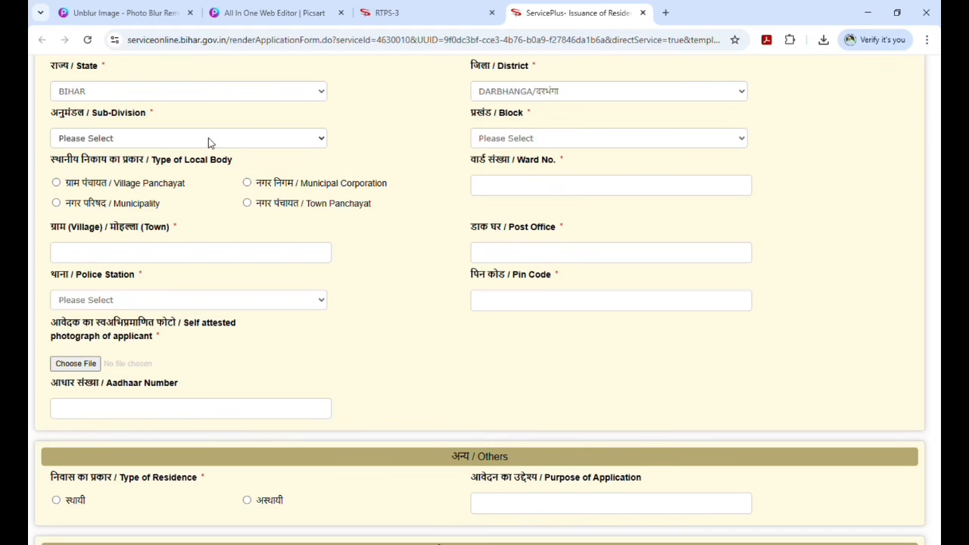
pyautogui.click(142, 216)
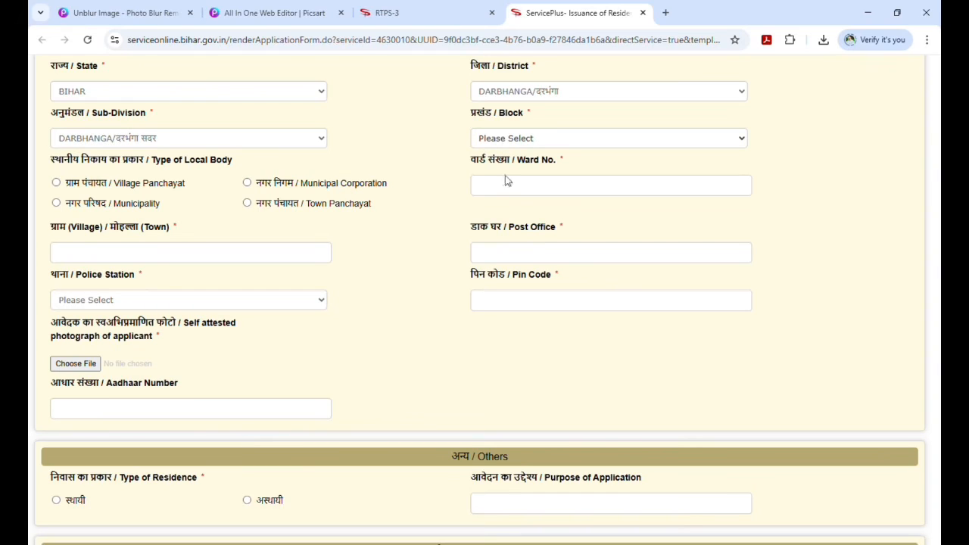
pyautogui.click(536, 239)
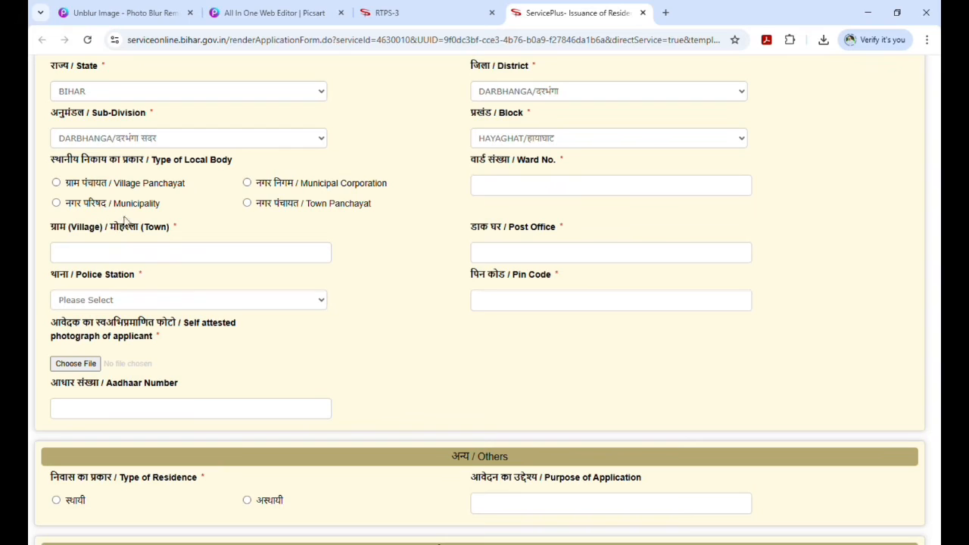
# Step: Select village panchayat, enter the village in Hindi, post office and police station
pyautogui.click(69, 188)
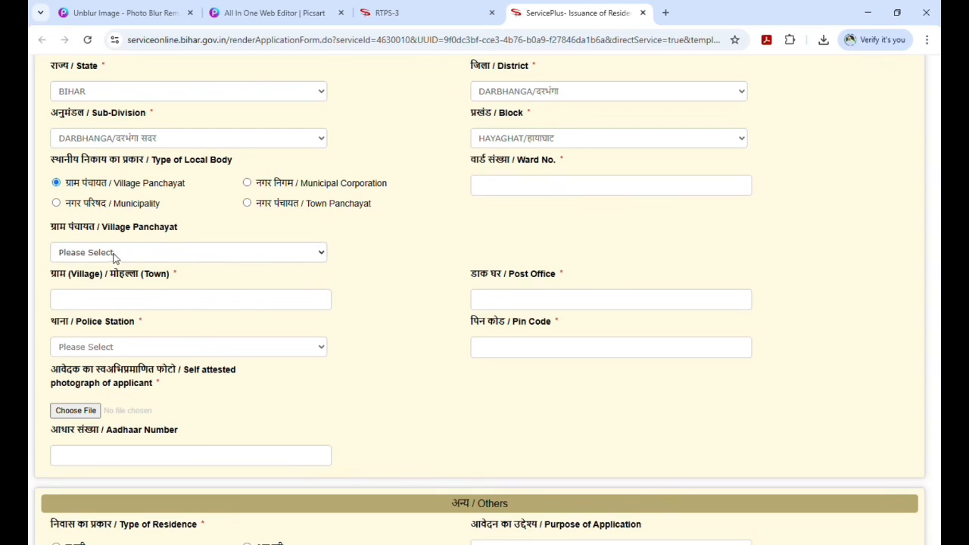
pyautogui.click(119, 403)
pyautogui.press('space')
pyautogui.click(498, 299)
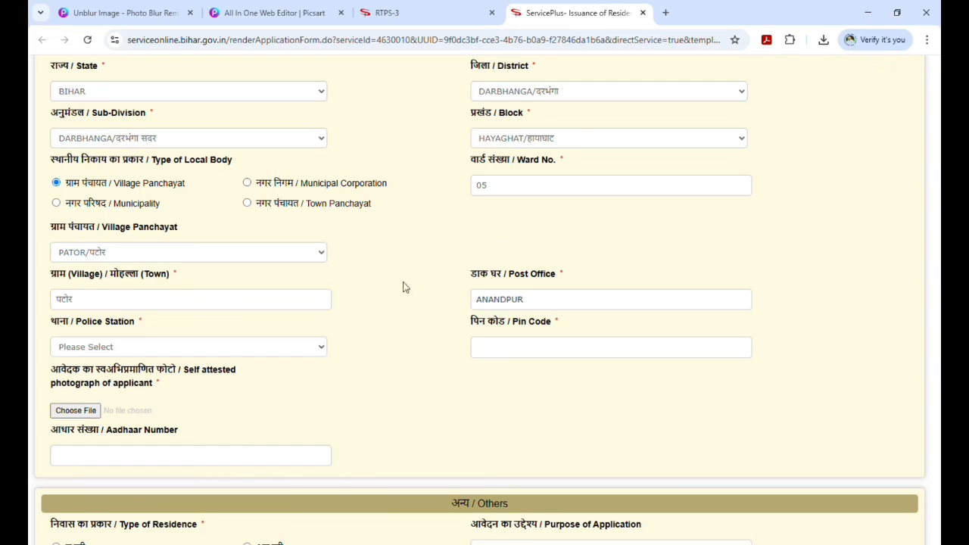
pyautogui.click(203, 66)
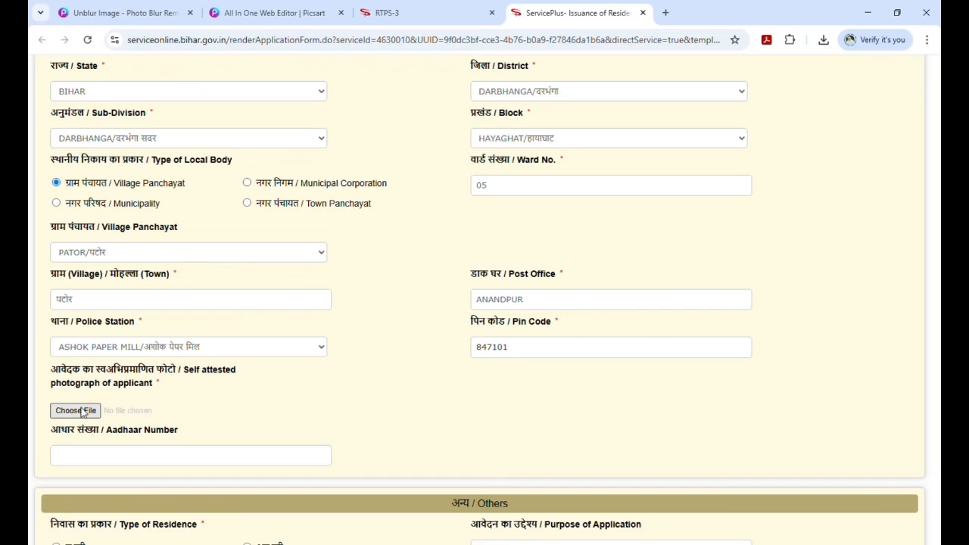
pyautogui.click(82, 411)
# Step: Attach the applicant's photo, set residence type to स्थायी (permanent), and try to proceed
pyautogui.click(731, 472)
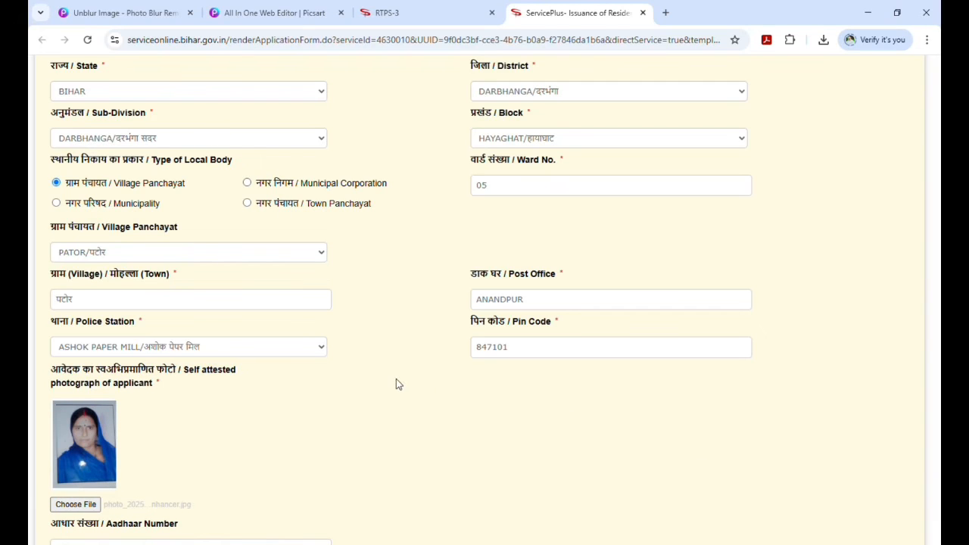
pyautogui.scroll(-10, 796, 310)
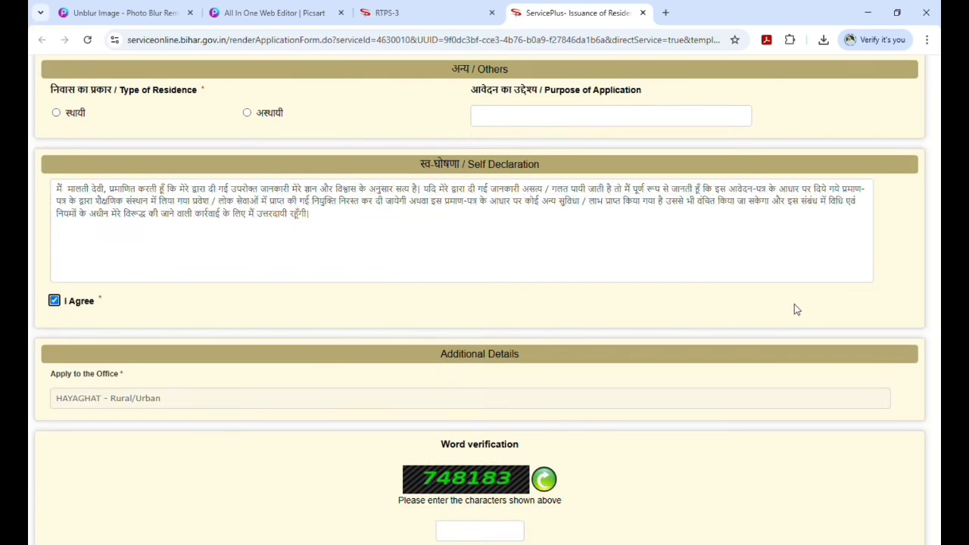
pyautogui.click(56, 113)
pyautogui.scroll(-2, 488, 368)
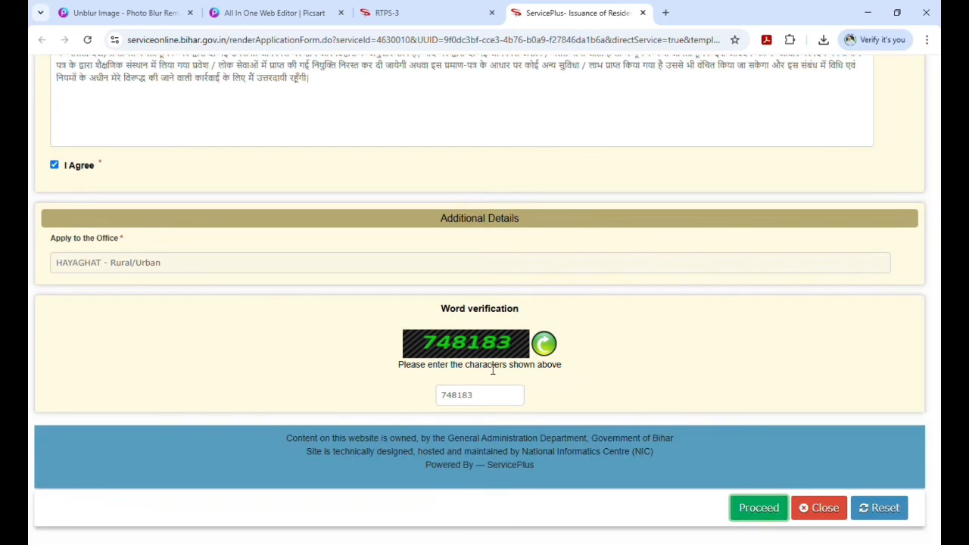
pyautogui.click(752, 512)
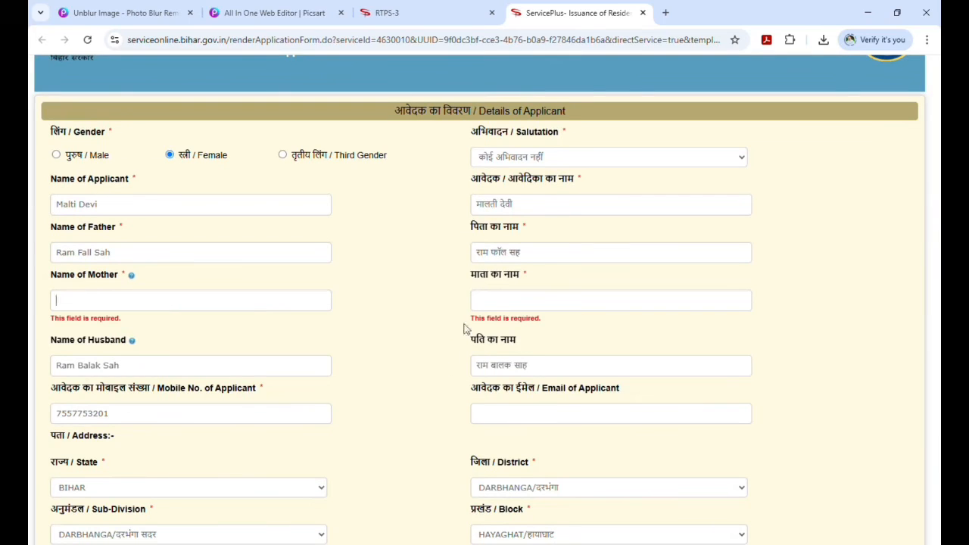
# Step: Fill in the required mother's name field
pyautogui.click(478, 301)
pyautogui.click(184, 299)
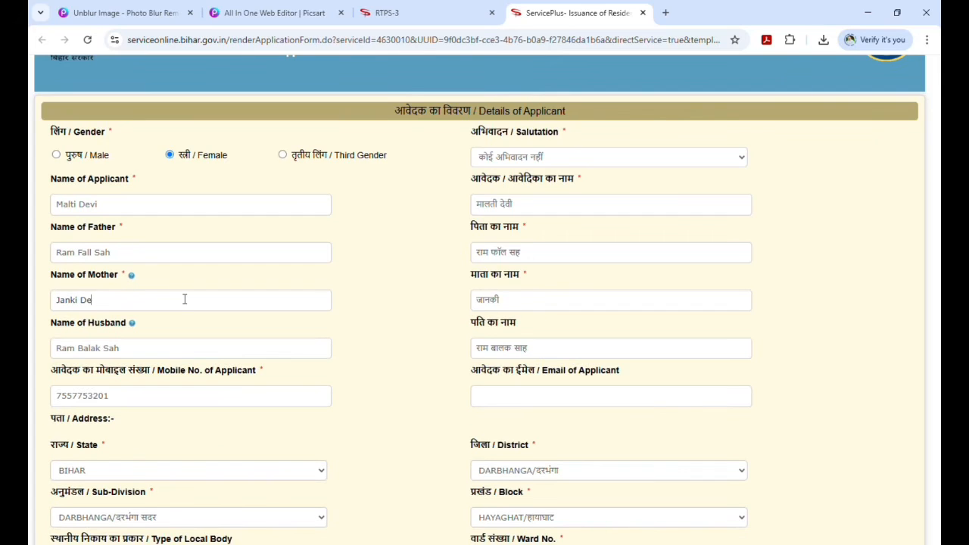
# Step: Proceed with the completed residence form and confirm the submission warning
pyautogui.press('Tab')
pyautogui.press('Tab')
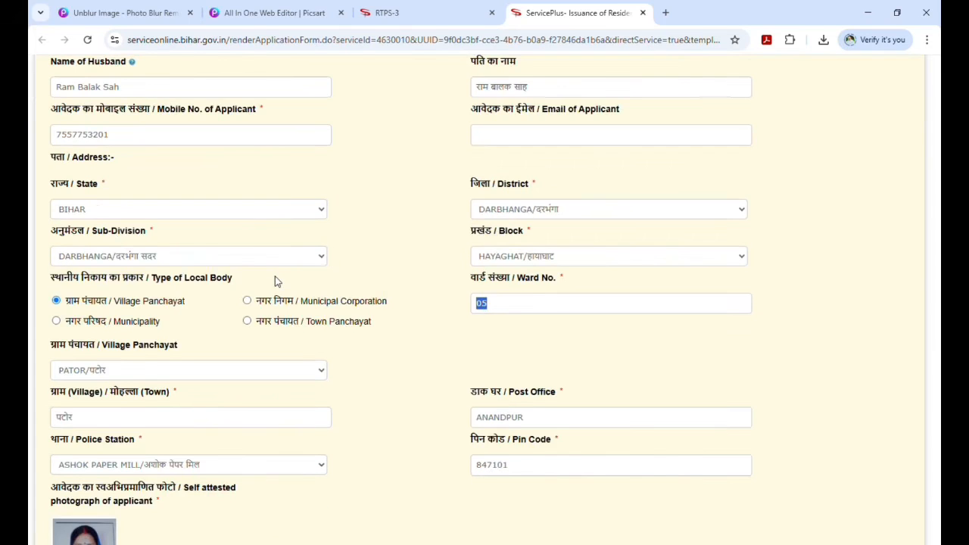
pyautogui.press('Tab')
pyautogui.press('Tab')
pyautogui.press('Tab')
pyautogui.press('Tab')
pyautogui.press('Tab')
pyautogui.press('Tab')
pyautogui.press('Tab')
pyautogui.press('Tab')
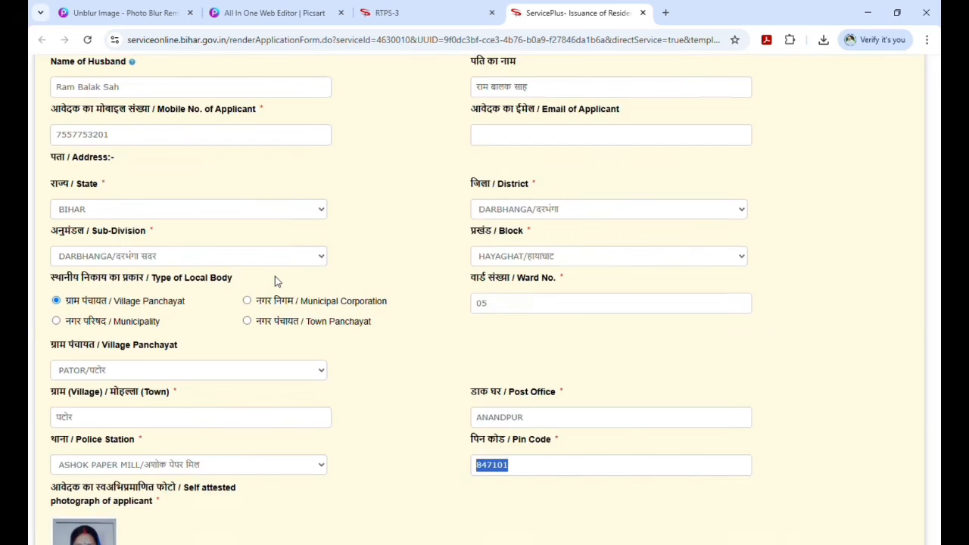
pyautogui.press('Tab')
pyautogui.press('Tab')
pyautogui.press('Tab')
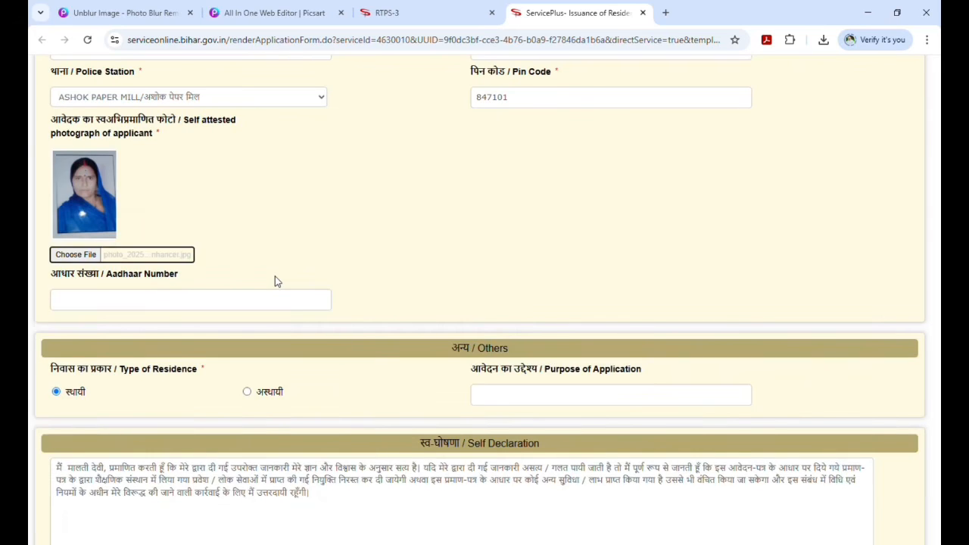
pyautogui.press('Tab')
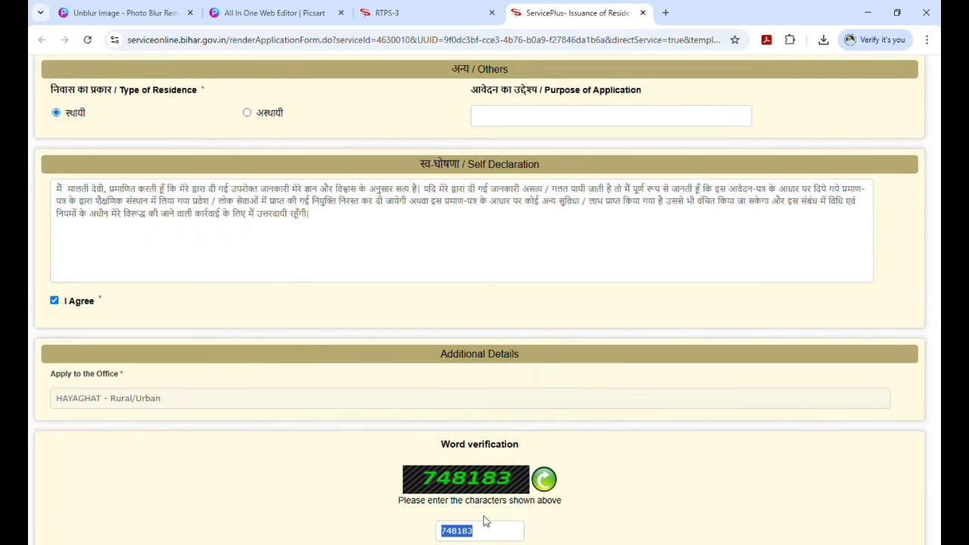
pyautogui.scroll(-3, 485, 521)
pyautogui.click(760, 508)
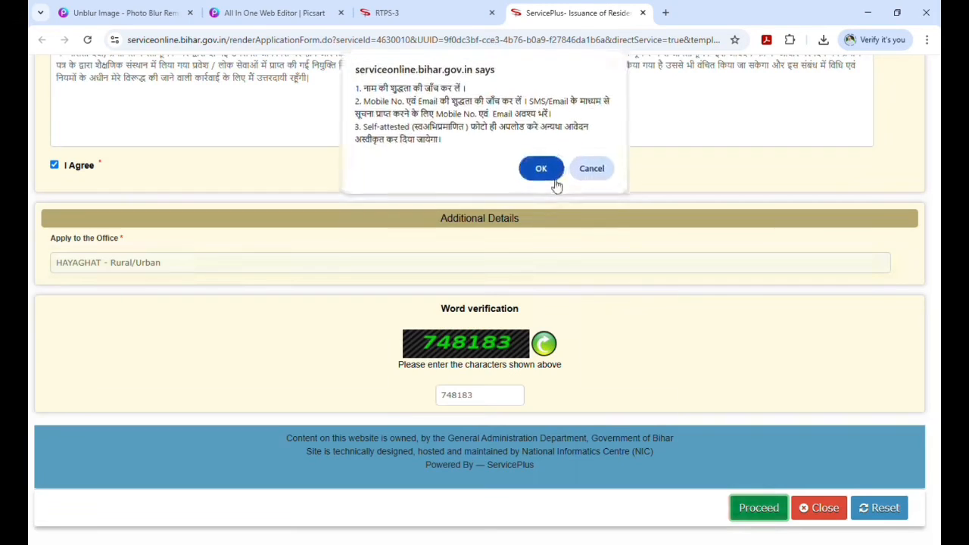
pyautogui.click(542, 172)
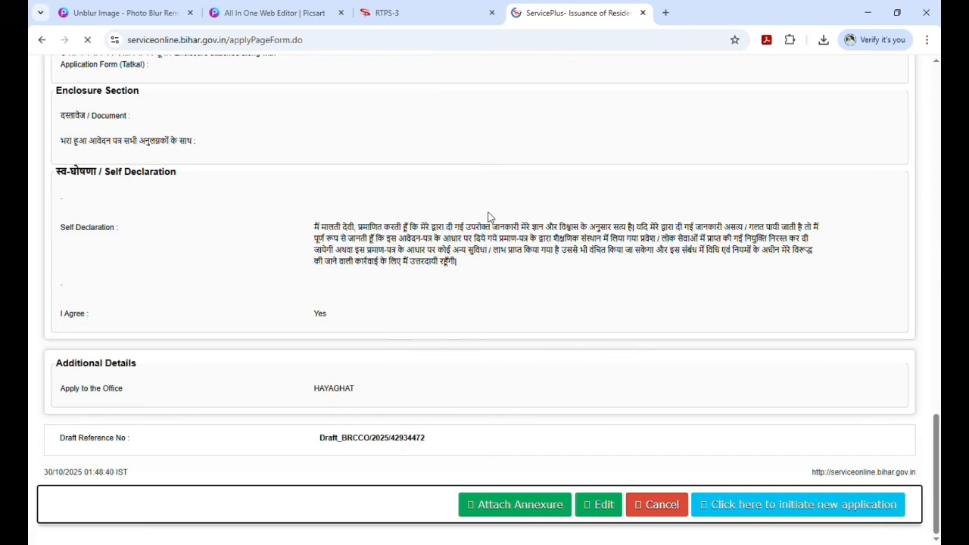
# Step: Review the draft application preview and continue to Attach Annexure
pyautogui.scroll(1, 488, 217)
pyautogui.scroll(10, 487, 218)
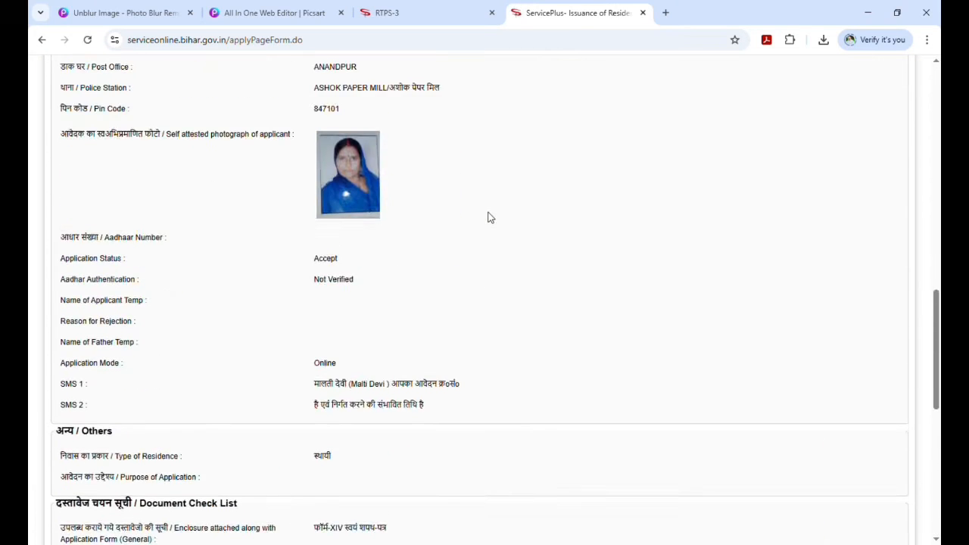
pyautogui.scroll(2, 462, 215)
pyautogui.scroll(-4, 343, 208)
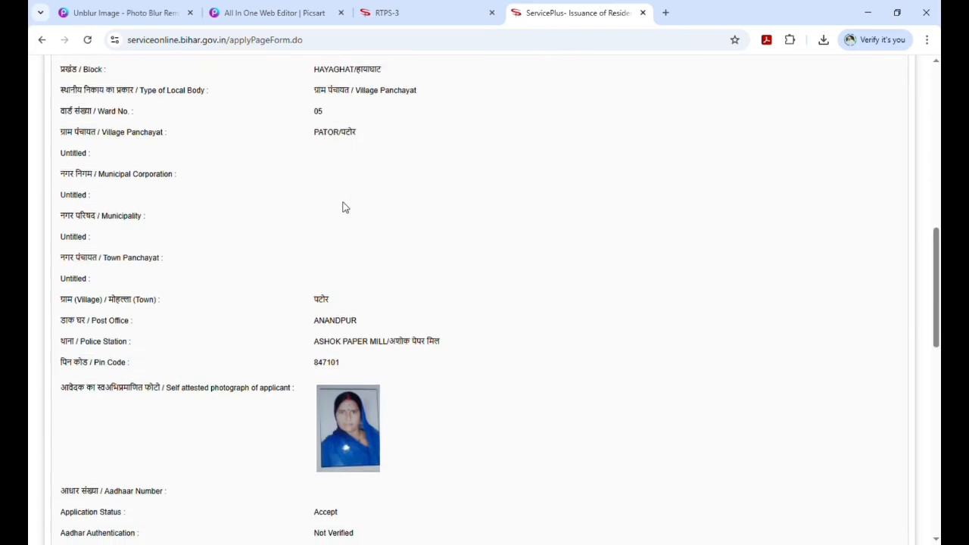
pyautogui.scroll(-8, 344, 208)
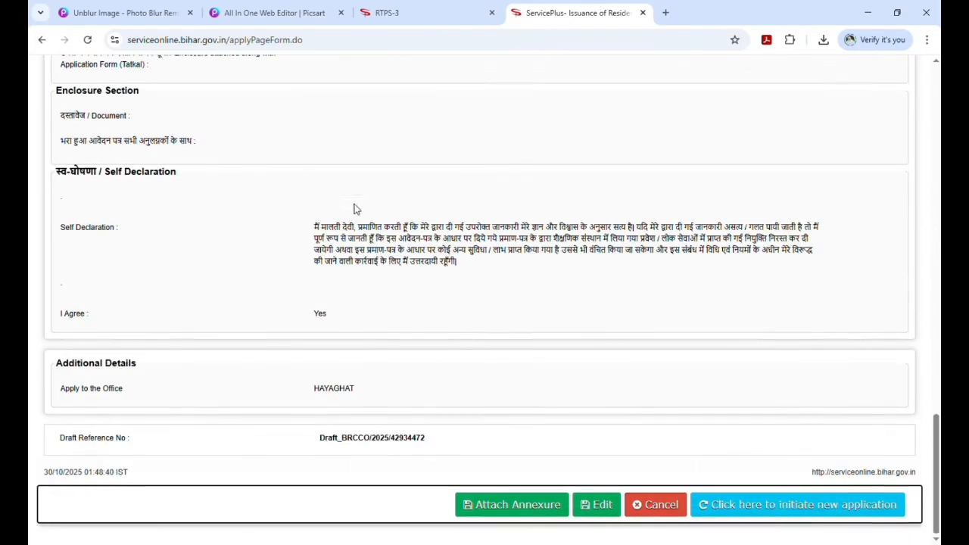
pyautogui.click(504, 506)
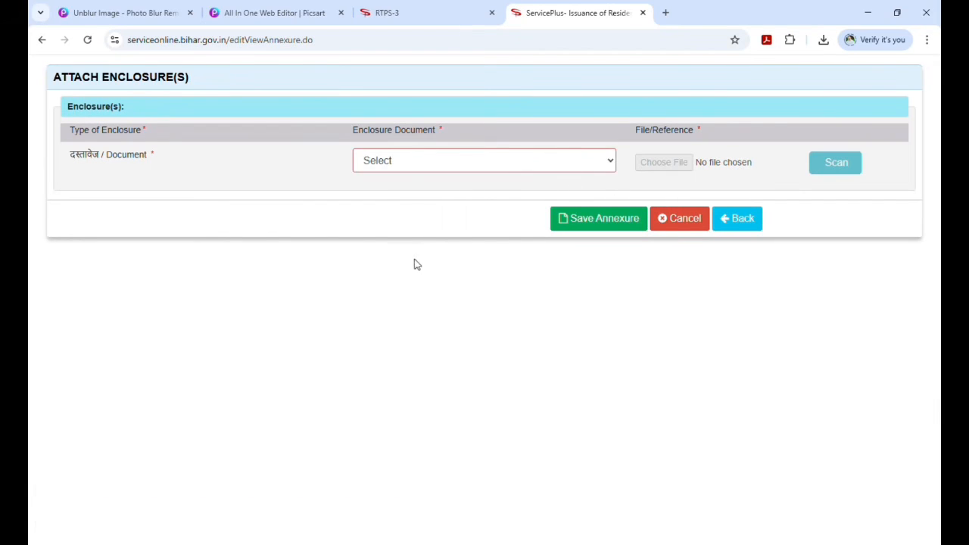
# Step: Upload the Aadhaar card (आधार कार्ड) image as an enclosure and save the annexure
pyautogui.click(402, 236)
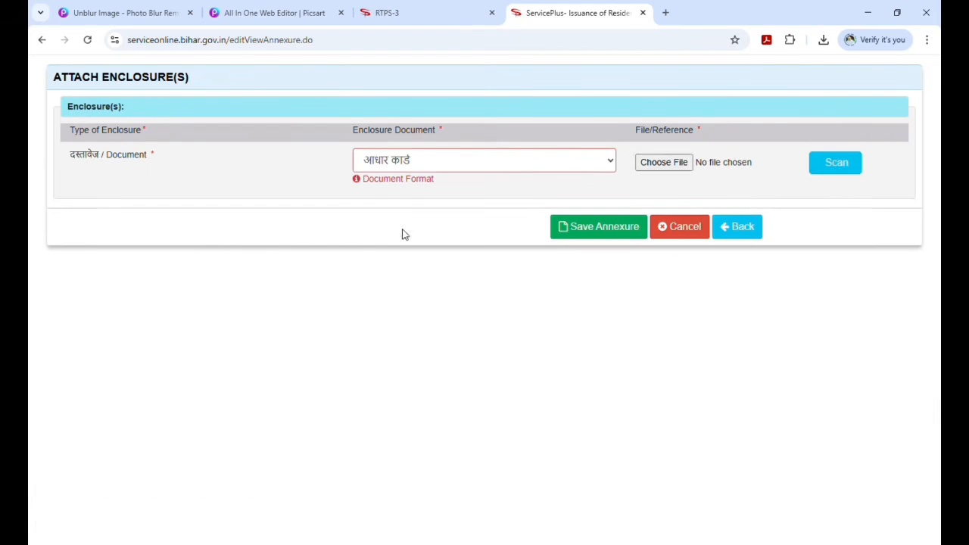
pyautogui.click(679, 163)
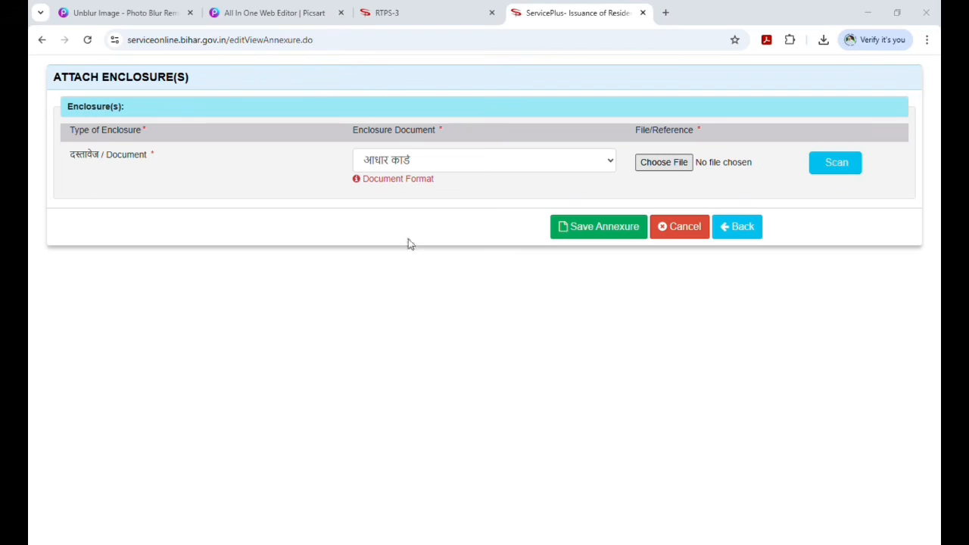
pyautogui.click(707, 474)
pyautogui.click(582, 240)
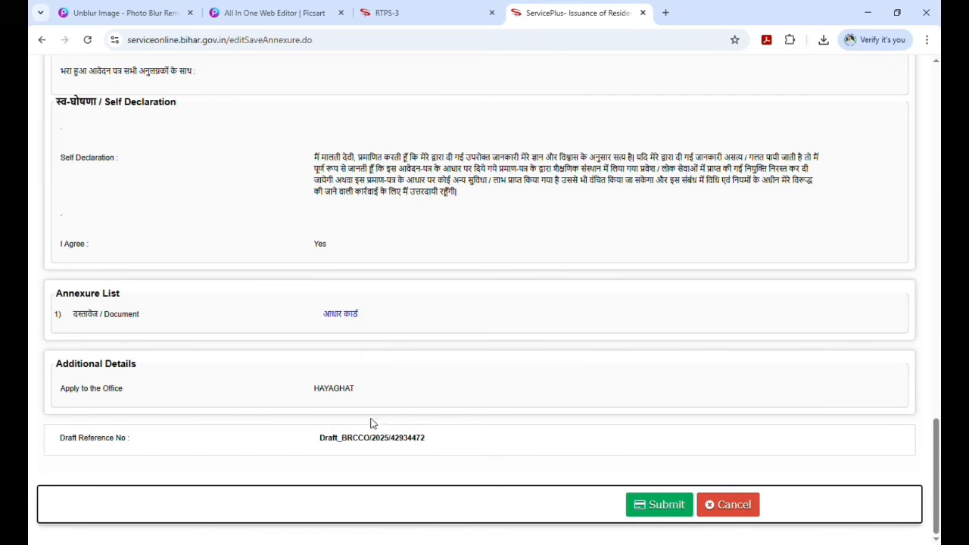
pyautogui.scroll(1, 394, 423)
pyautogui.scroll(-1, 485, 424)
# Step: Submit the residence application, export its acknowledgement to PDF, and close the tab
pyautogui.click(666, 509)
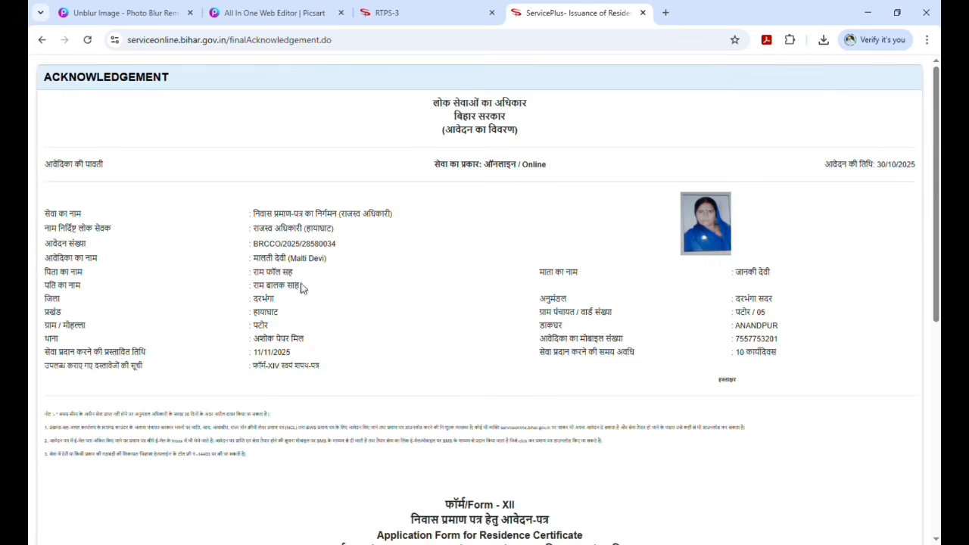
pyautogui.scroll(-5, 343, 310)
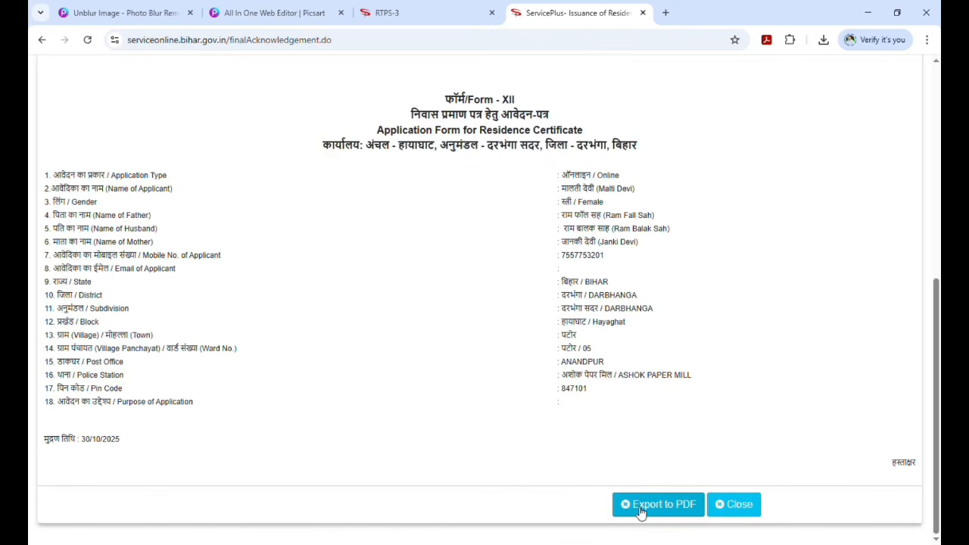
pyautogui.click(640, 507)
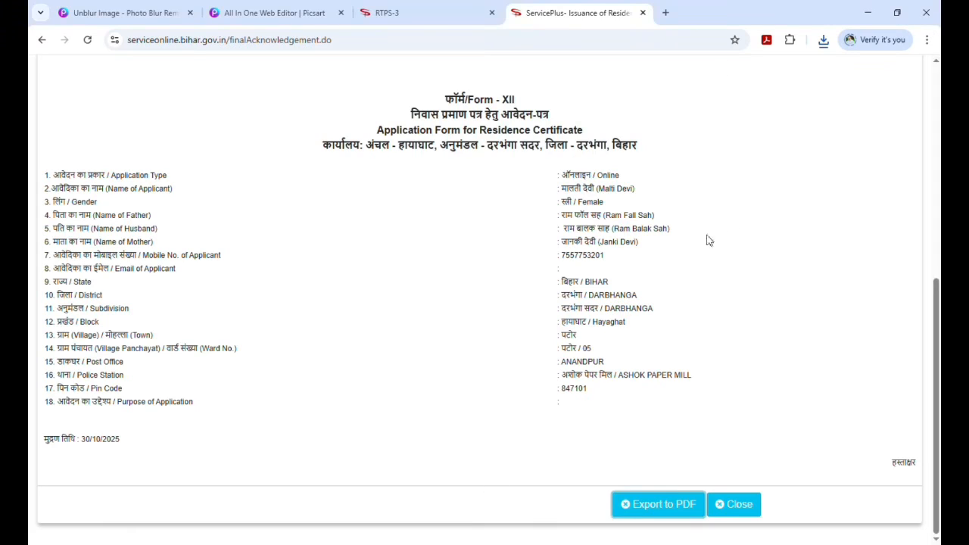
pyautogui.click(642, 13)
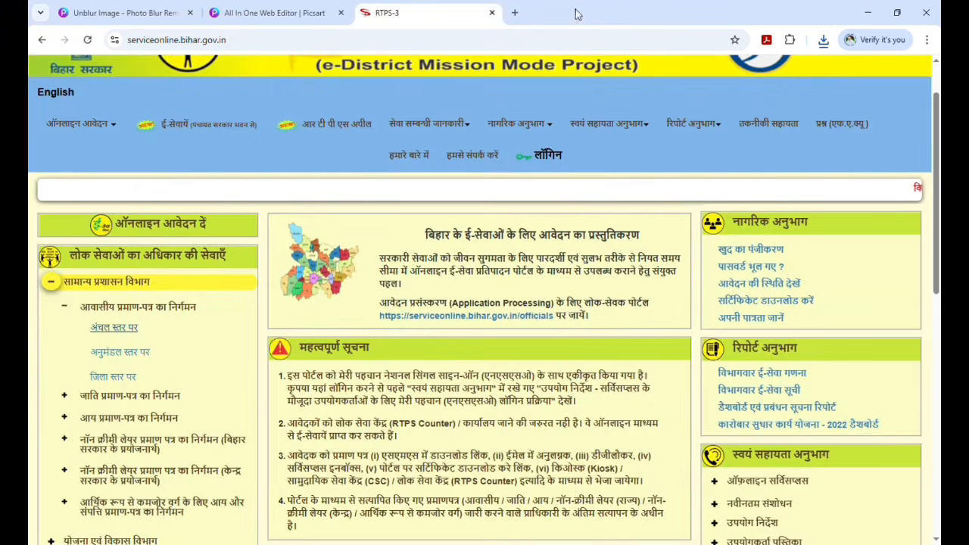
# Step: Open the circle-level (अंचल स्तर पर) caste certificate form and set gender to Female
pyautogui.click(166, 397)
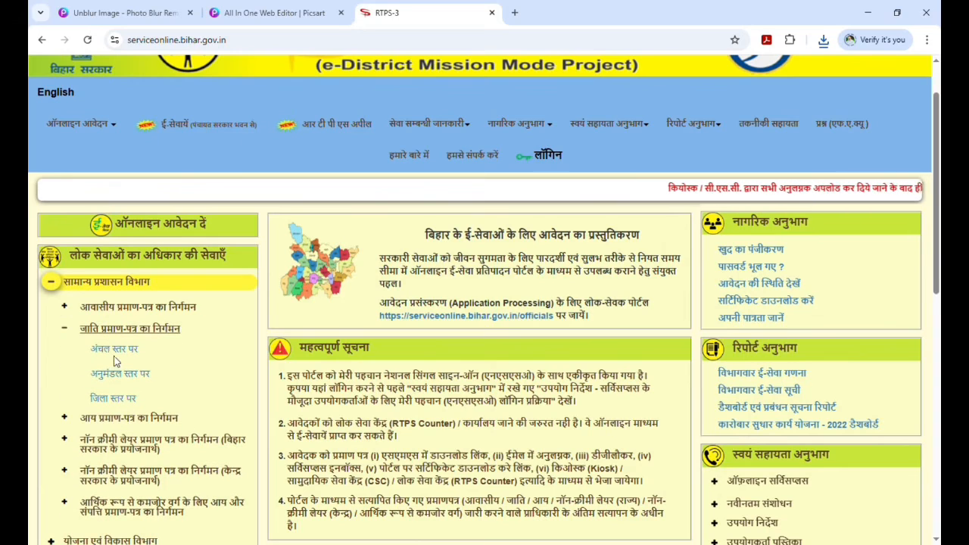
pyautogui.click(119, 351)
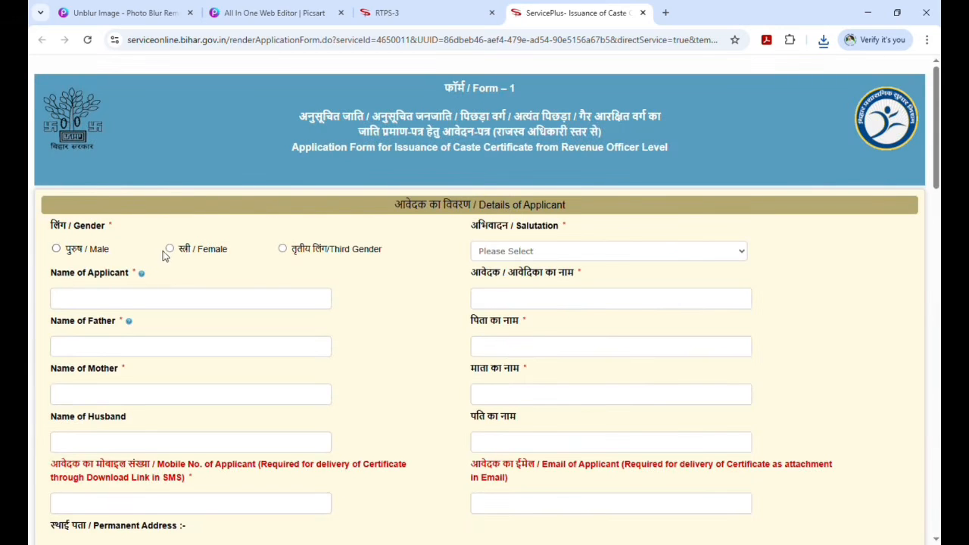
pyautogui.click(170, 250)
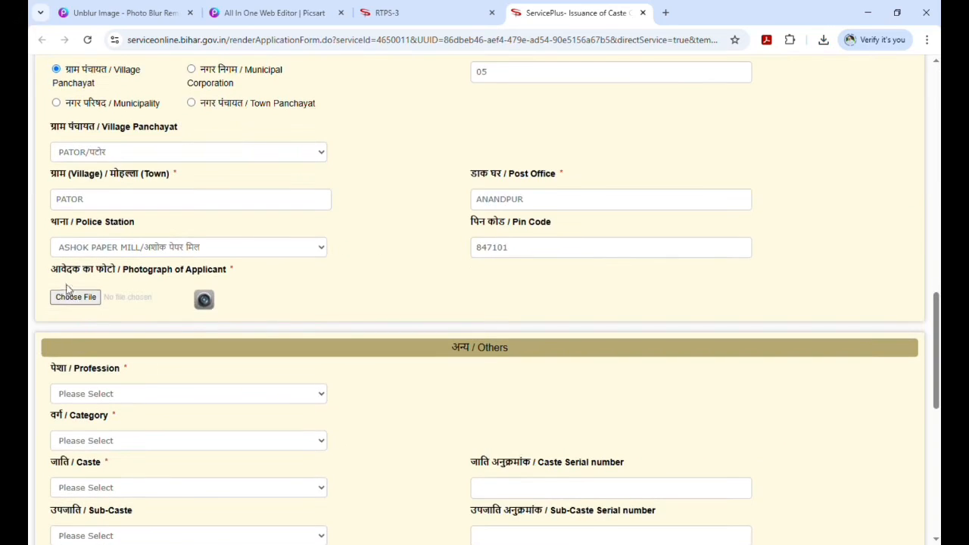
# Step: Upload the applicant's photo to the caste certificate form
pyautogui.click(73, 297)
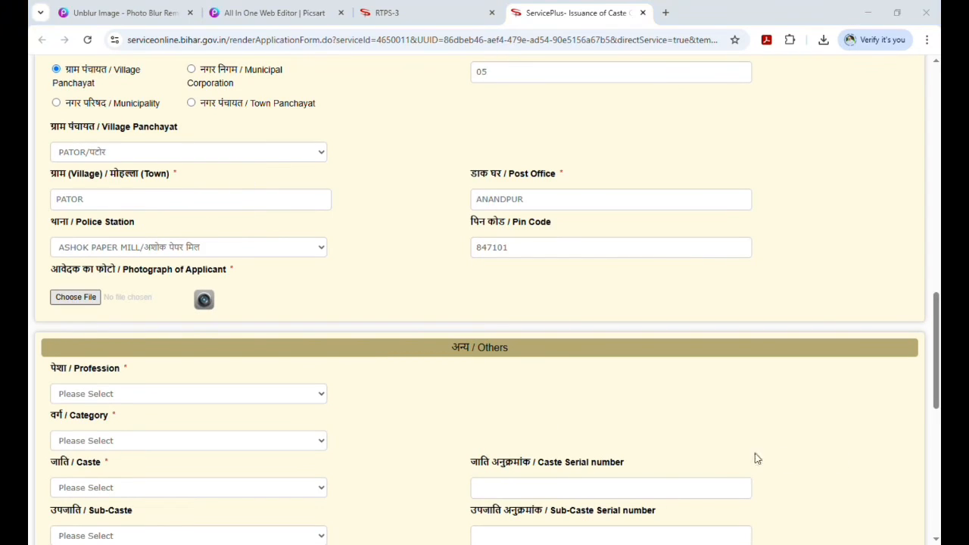
pyautogui.click(713, 470)
pyautogui.scroll(-2, 311, 445)
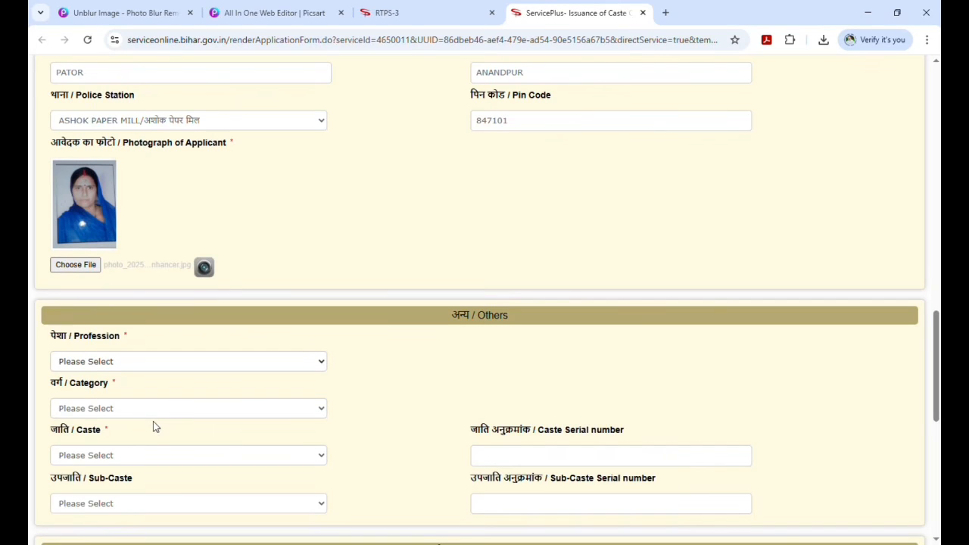
# Step: Set profession Housewife, category अत्यंत पिछड़ा वर्ग (अनुसूची-1) and caste Haluwai
pyautogui.click(146, 475)
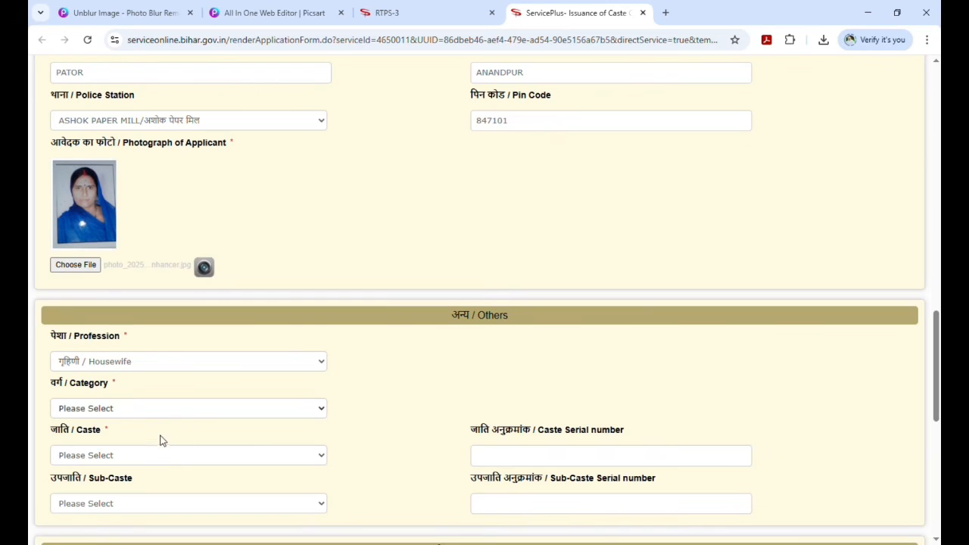
pyautogui.click(159, 442)
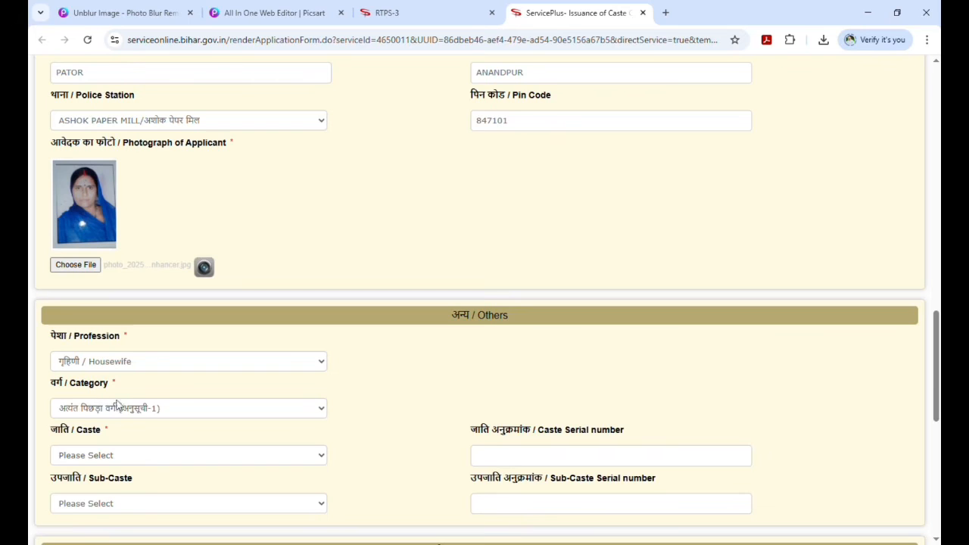
pyautogui.scroll(-2, 139, 426)
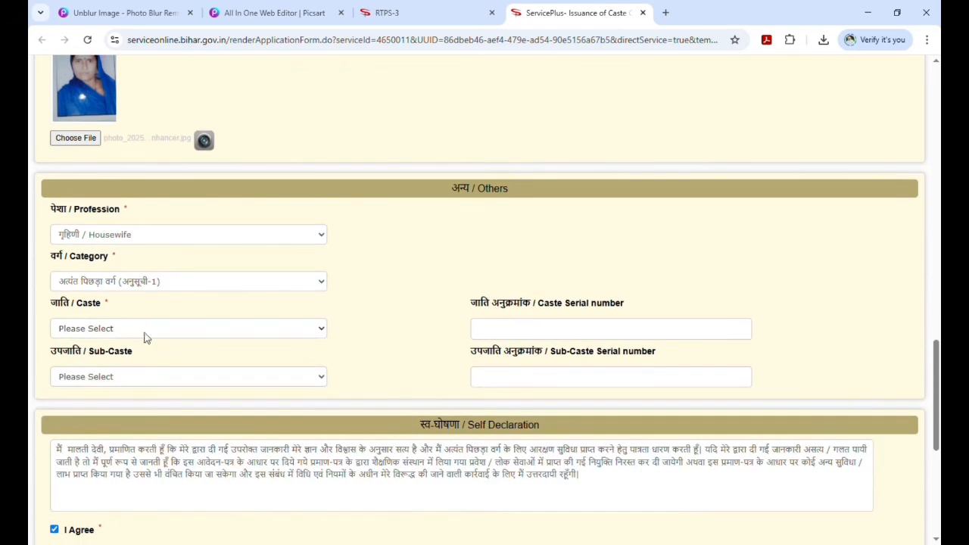
pyautogui.click(148, 329)
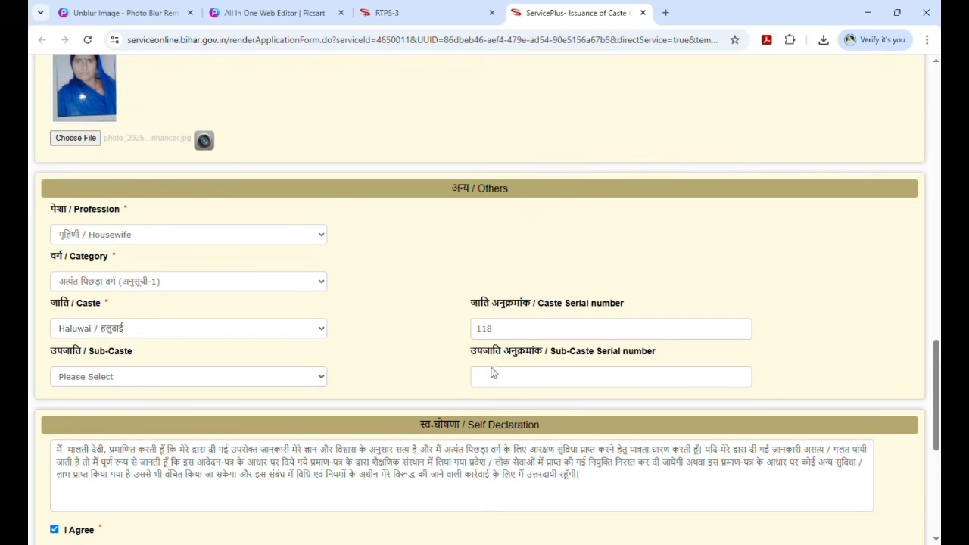
pyautogui.scroll(-5, 490, 373)
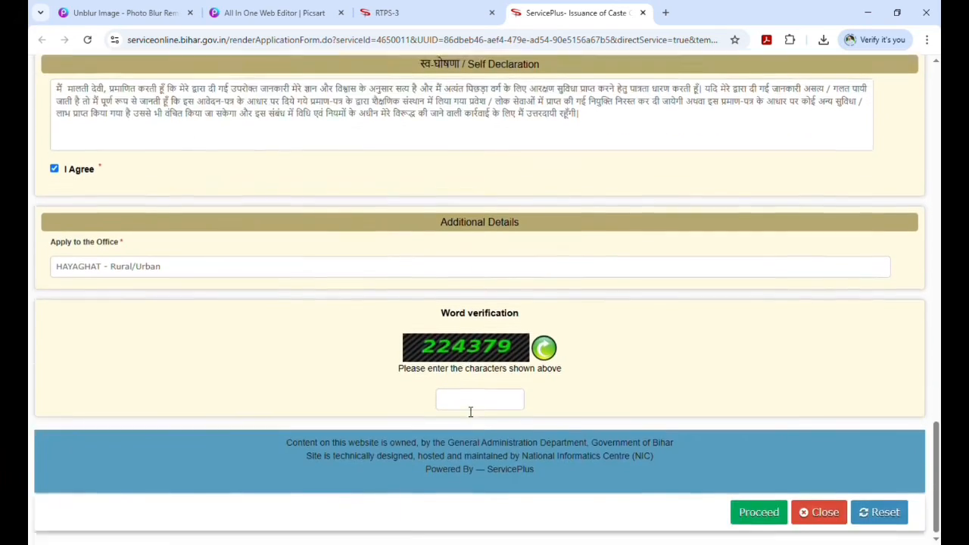
# Step: Enter the verification characters, proceed and confirm to get the caste draft preview with office HAYAGHAT
pyautogui.click(469, 397)
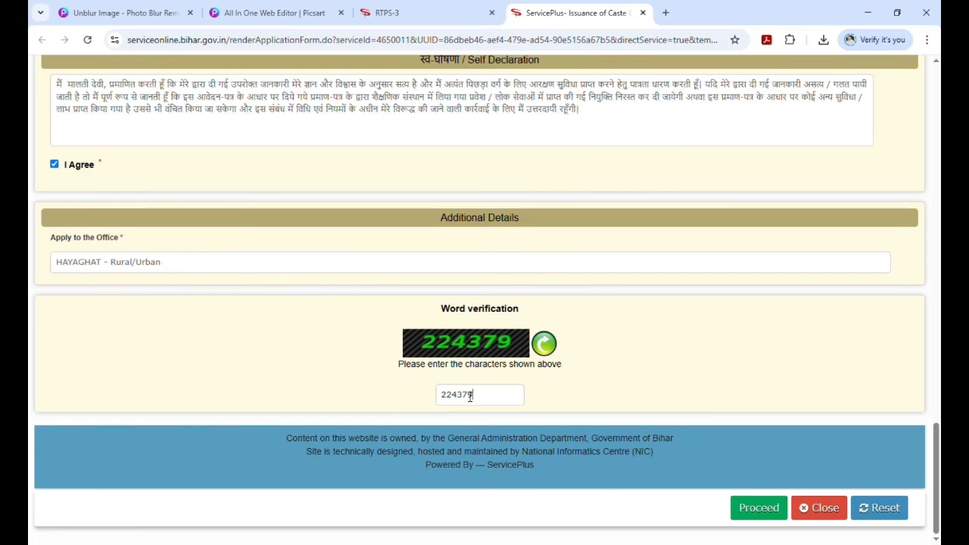
pyautogui.click(771, 509)
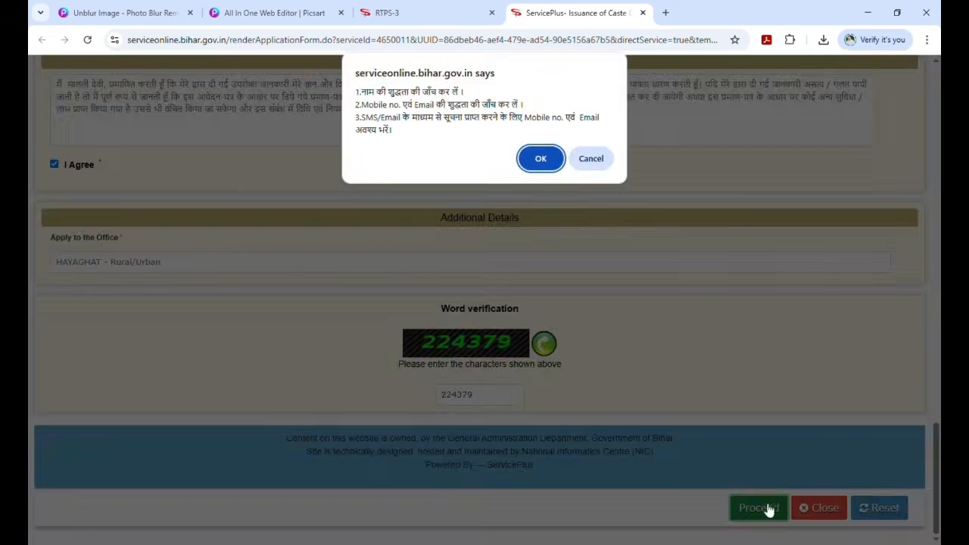
pyautogui.click(538, 159)
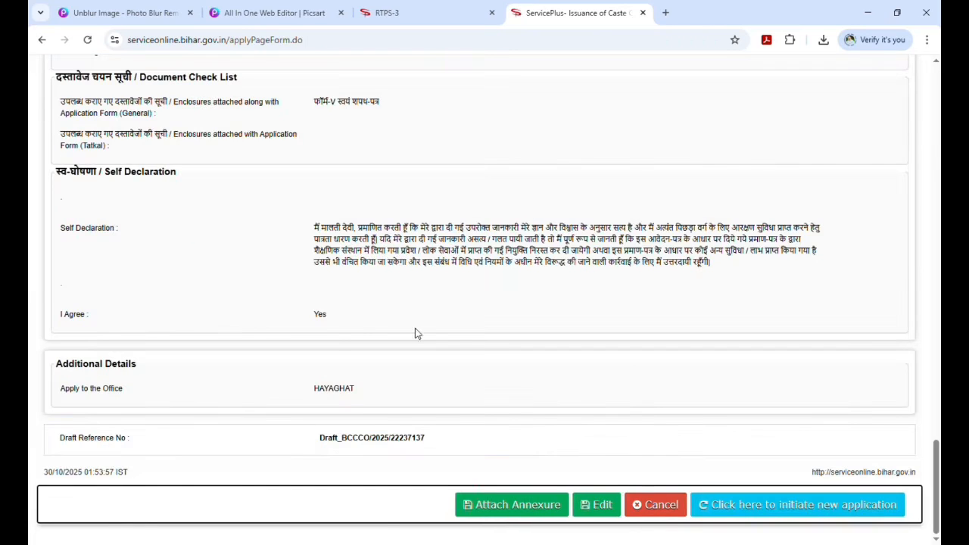
pyautogui.scroll(2, 415, 331)
pyautogui.scroll(-3, 414, 333)
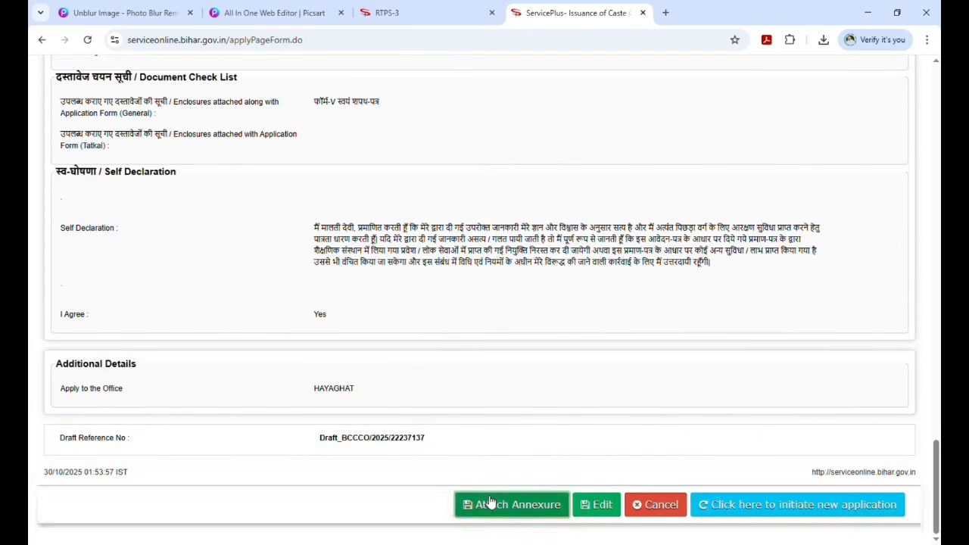
# Step: Attach Untitled.png as the आधार कार्ड enclosure and save the annexure
pyautogui.click(491, 502)
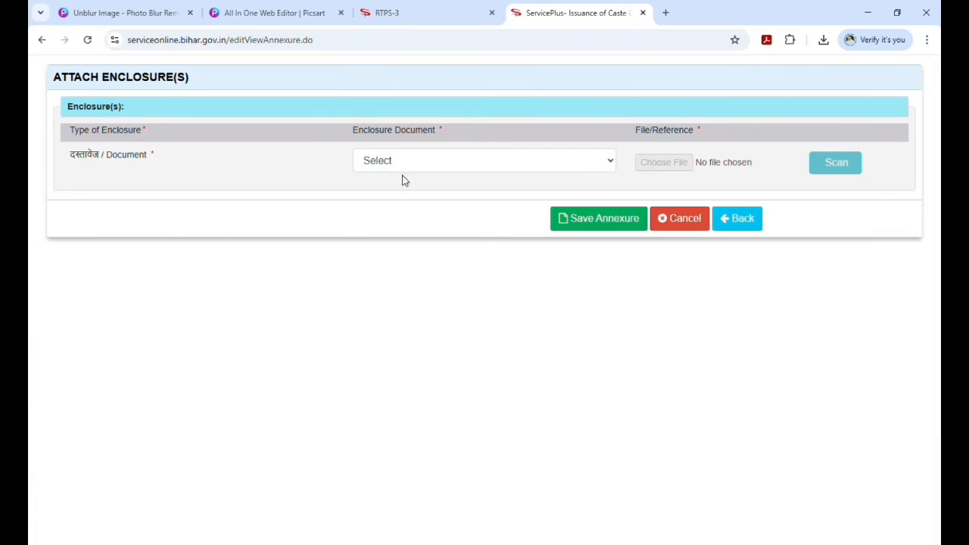
pyautogui.click(405, 162)
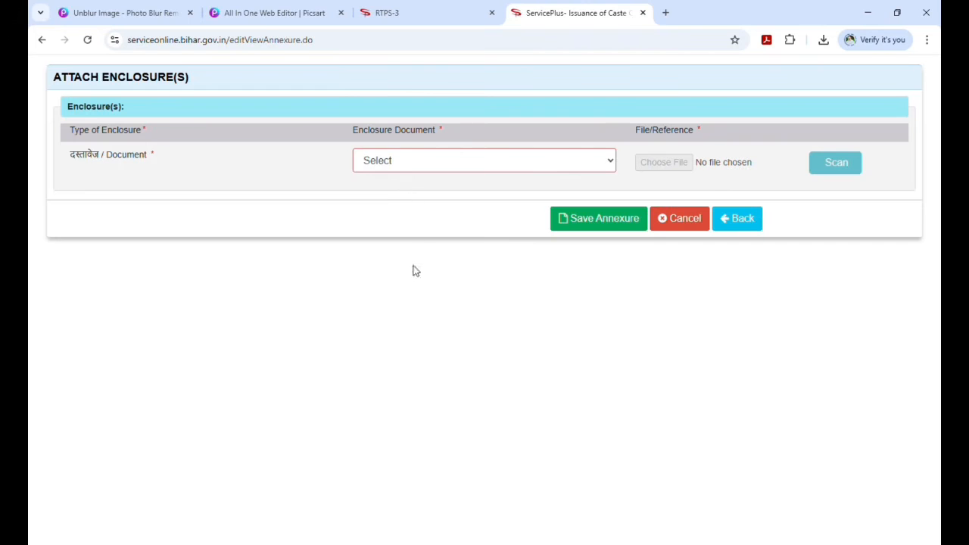
pyautogui.click(393, 218)
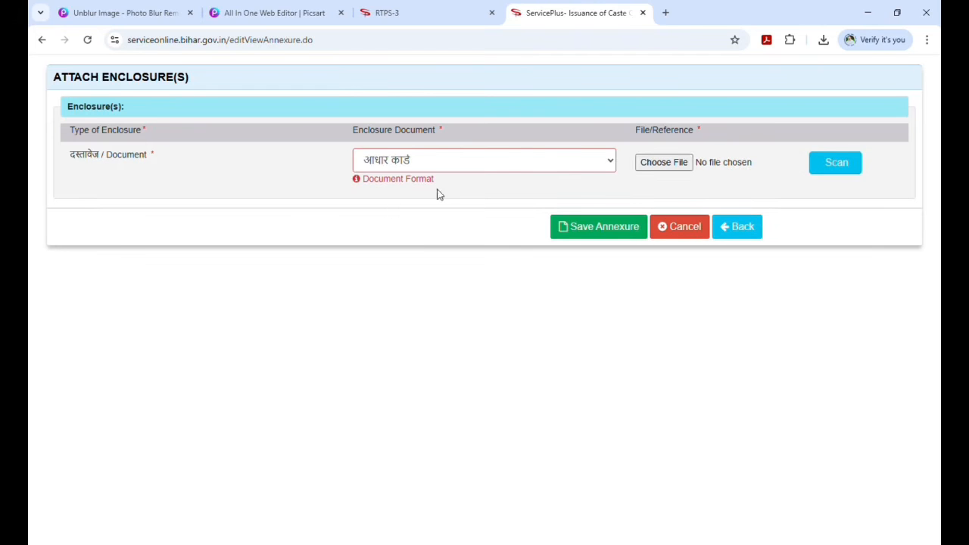
pyautogui.click(676, 172)
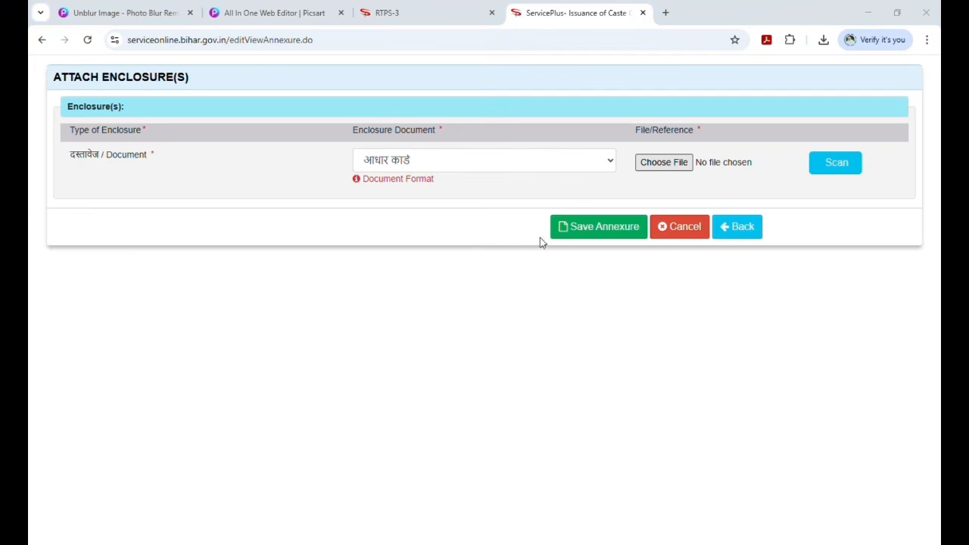
pyautogui.doubleClick(734, 464)
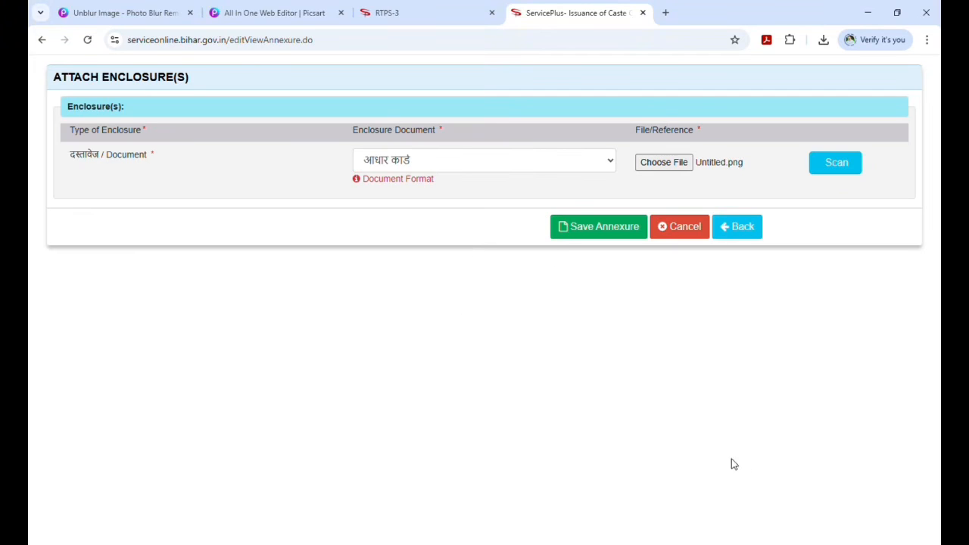
pyautogui.click(593, 236)
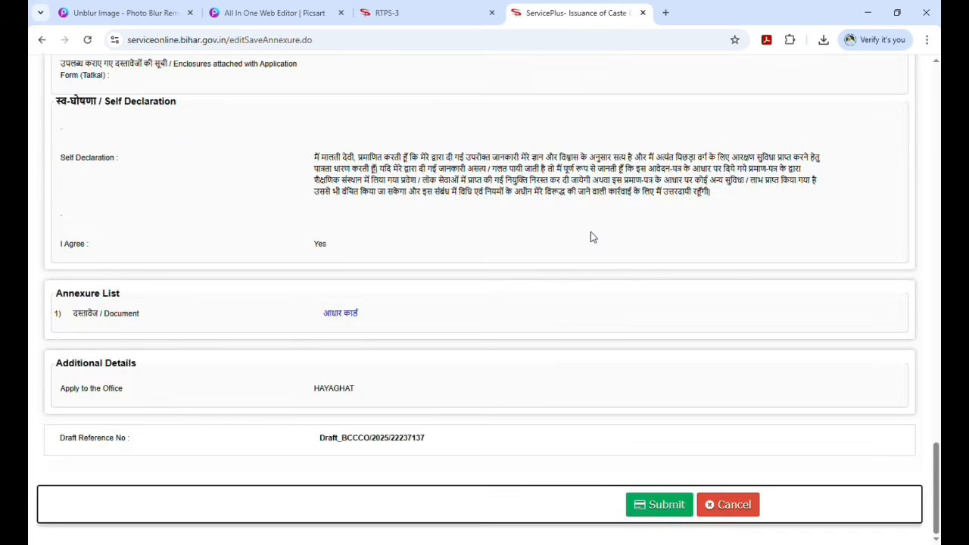
# Step: Submit the caste application, export its acknowledgement to PDF, and return to the portal home
pyautogui.click(629, 505)
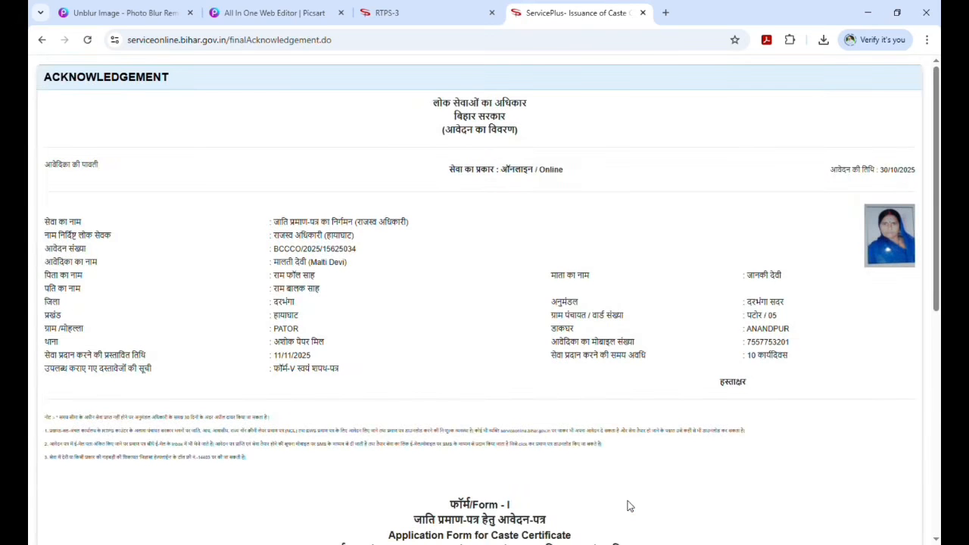
pyautogui.scroll(-1, 627, 506)
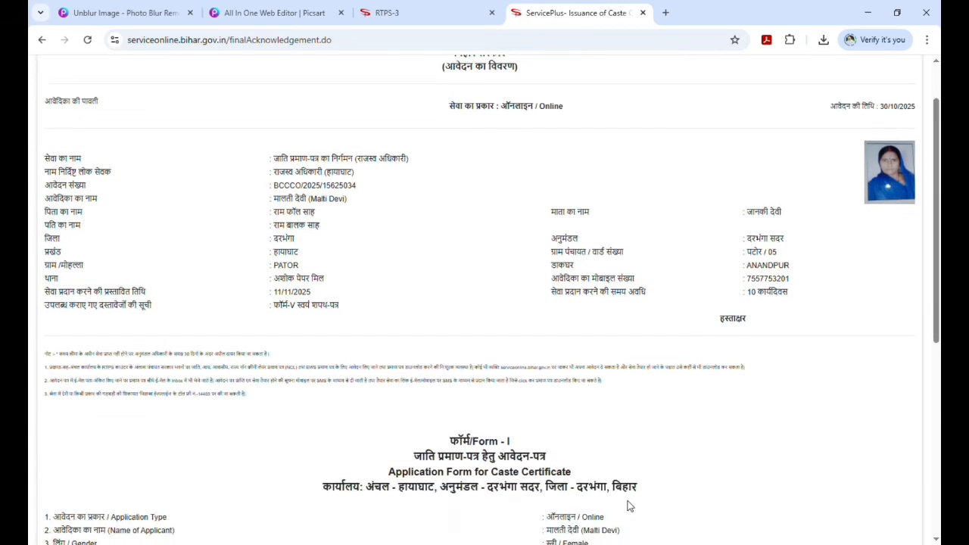
pyautogui.scroll(1, 628, 506)
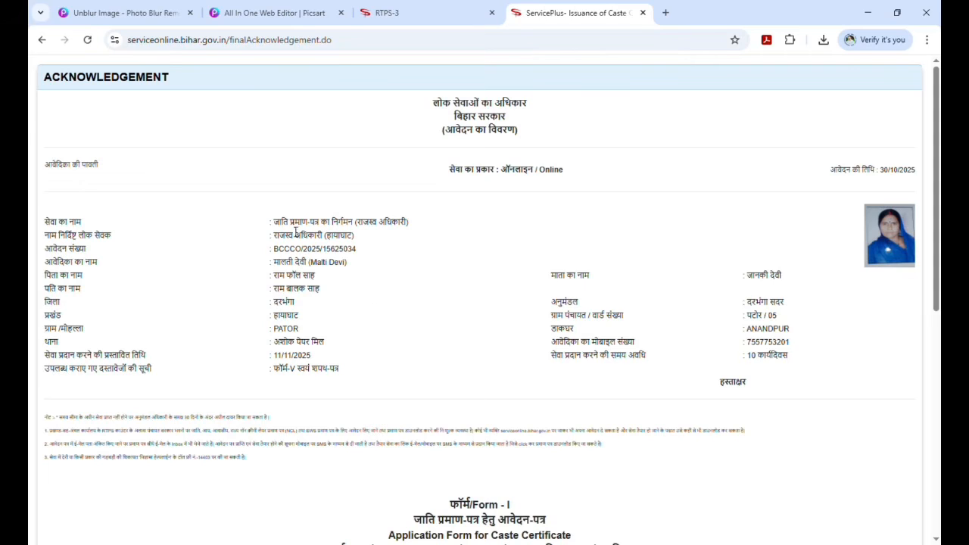
pyautogui.moveTo(288, 224); pyautogui.dragTo(386, 226)
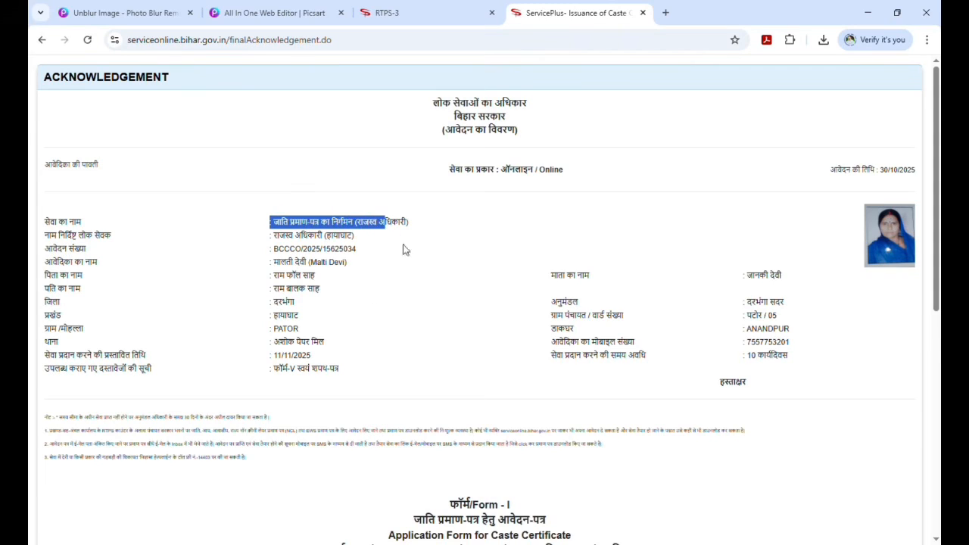
pyautogui.scroll(-6, 435, 295)
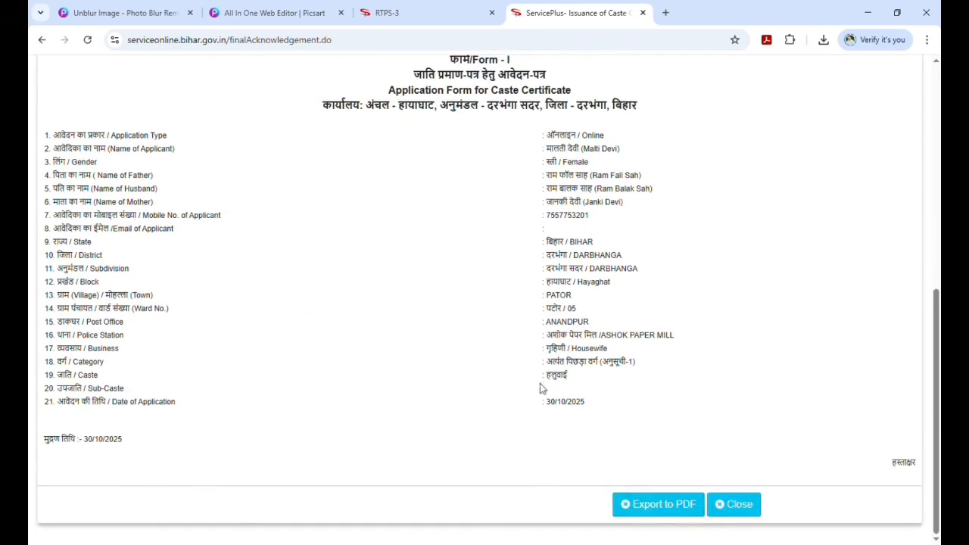
pyautogui.click(664, 517)
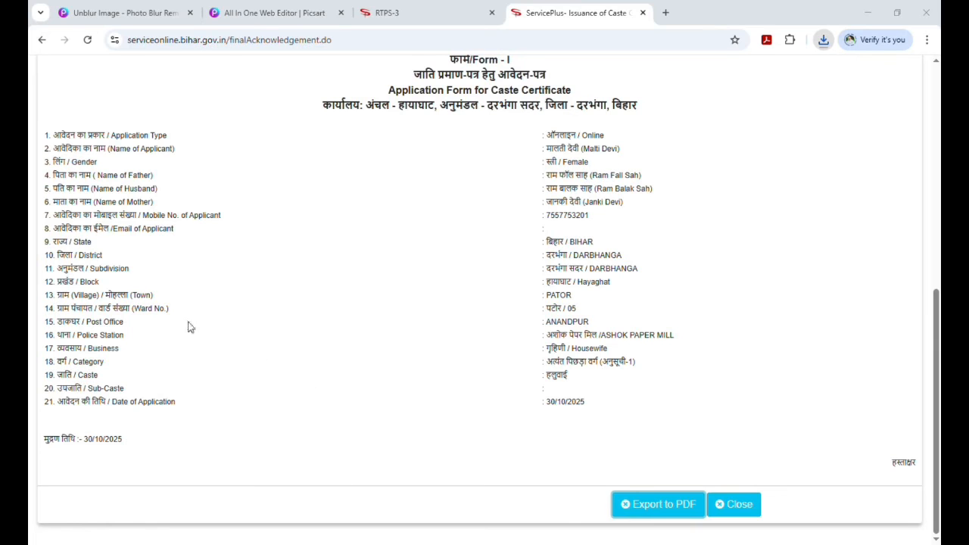
pyautogui.hotkey('ctrl', 'shift', 'Tab')
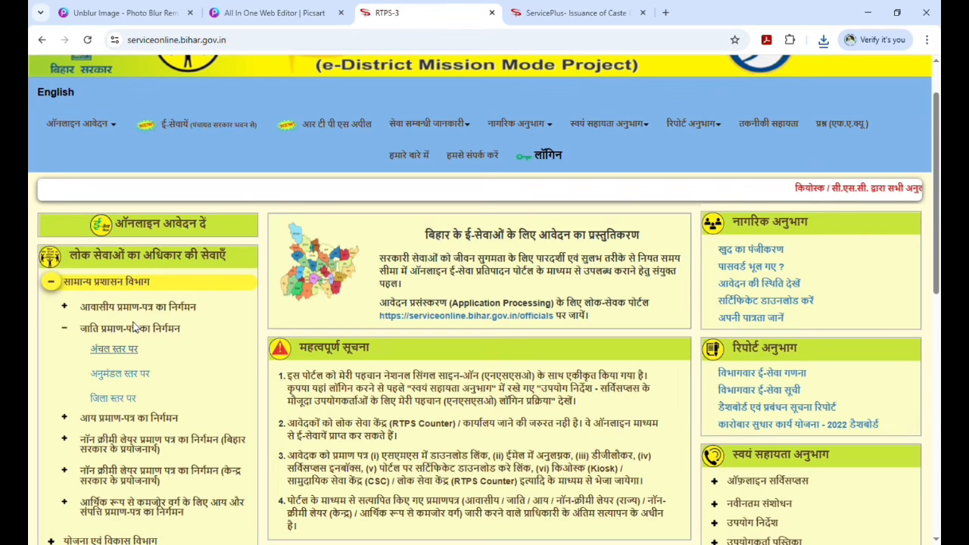
# Step: Open the circle-level (अंचल स्तर पर) income certificate form and set gender to Female
pyautogui.click(128, 419)
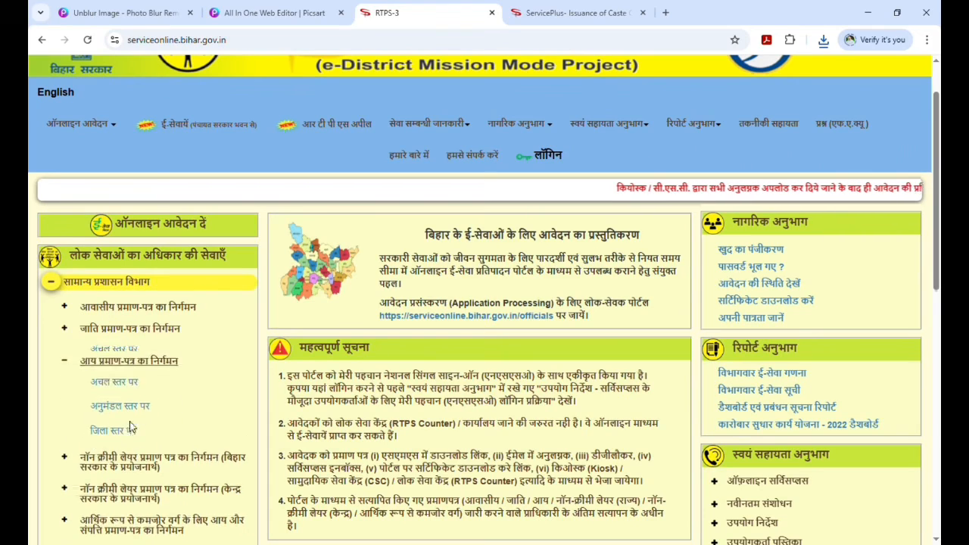
pyautogui.click(99, 369)
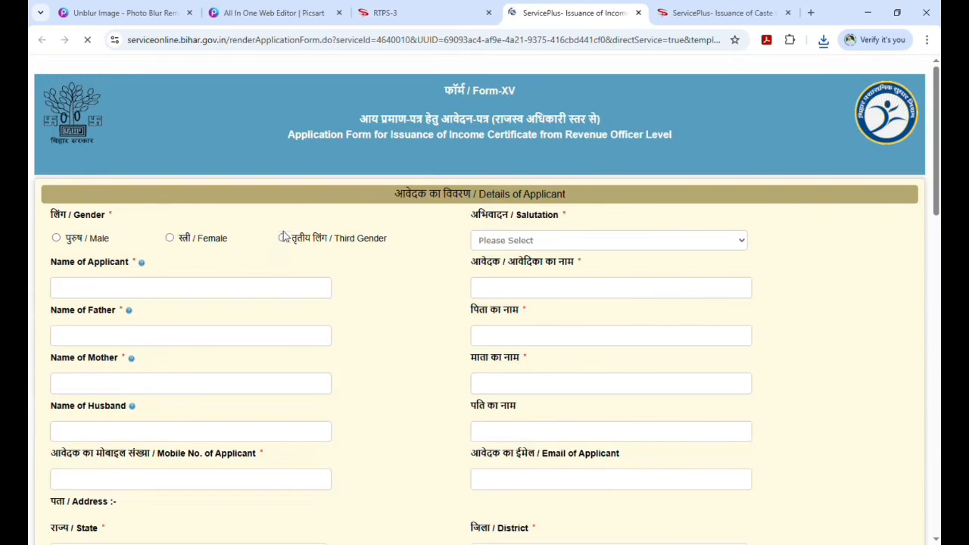
pyautogui.click(190, 241)
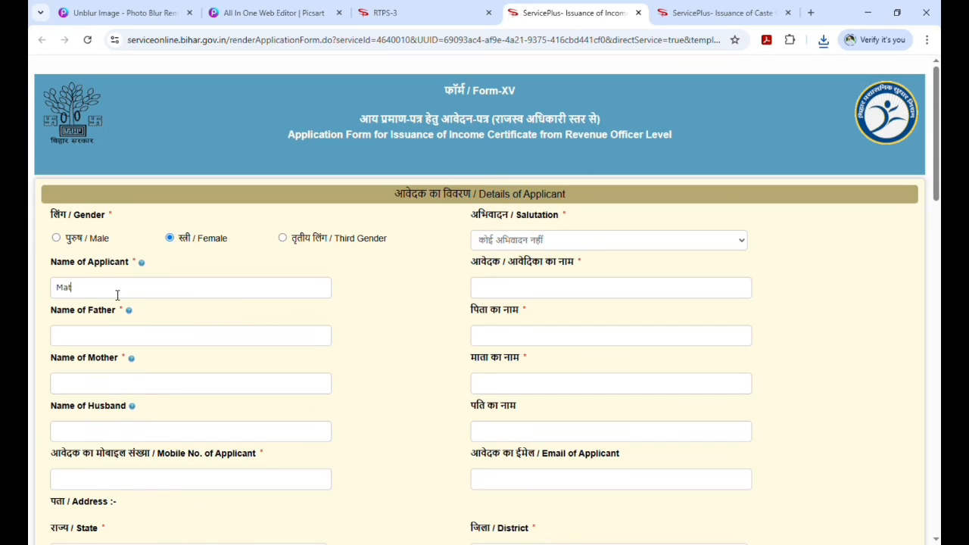
# Step: Correct and enter the applicant's full name
pyautogui.press('BackSpace')
pyautogui.press('BackSpace')
pyautogui.press('BackSpace')
# Step: Check the Hindi version of the name and set profession to Housewife
pyautogui.click(497, 292)
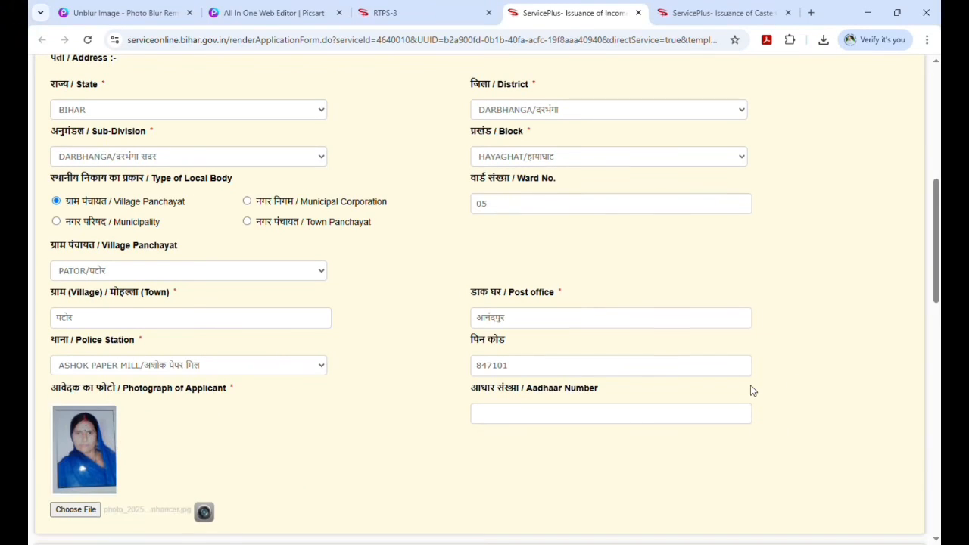
pyautogui.scroll(-5, 736, 398)
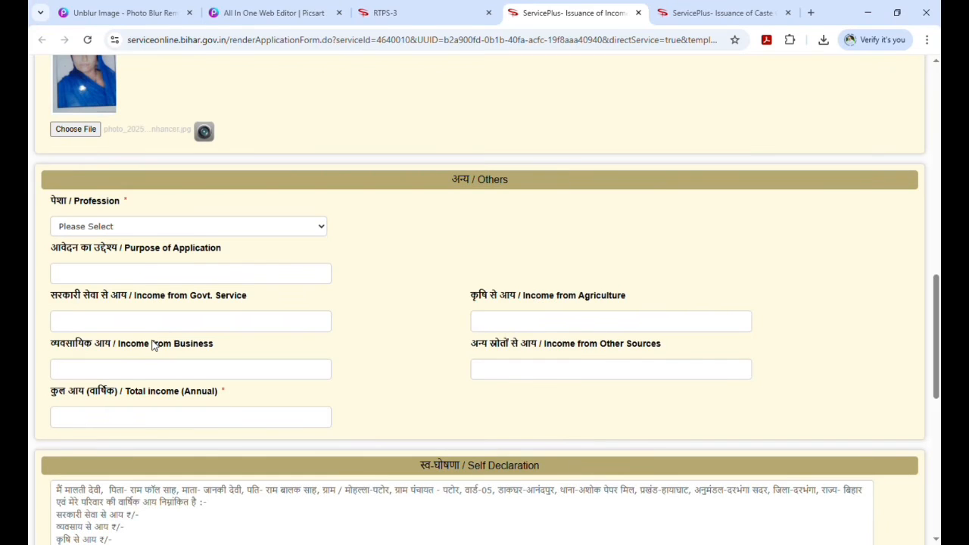
pyautogui.click(152, 344)
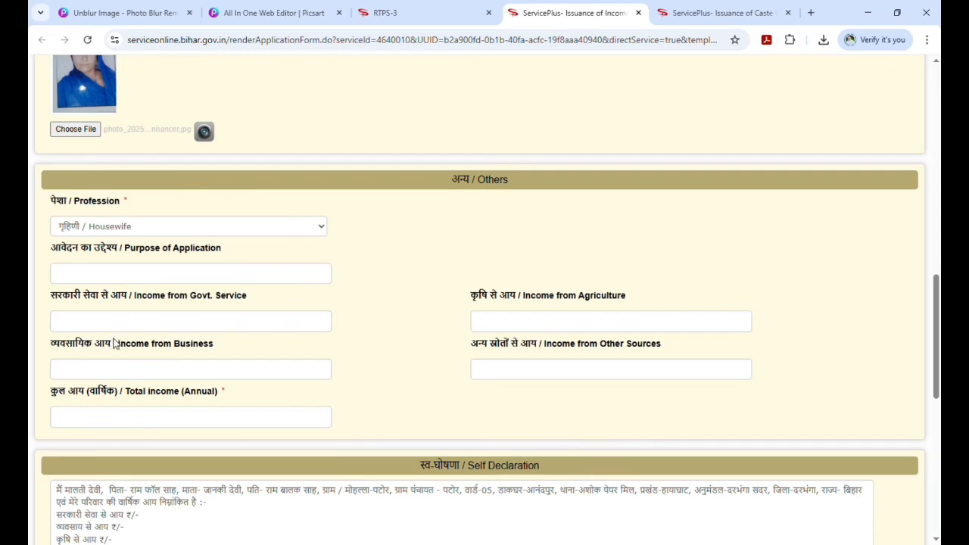
# Step: Enter 45000 as both business income and agriculture income
pyautogui.click(124, 370)
pyautogui.write('45000')
pyautogui.click(527, 327)
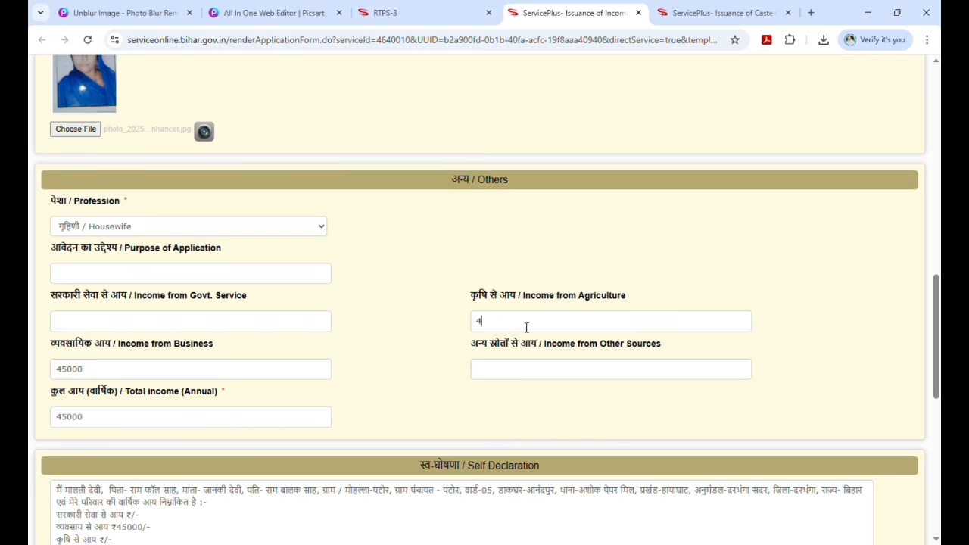
pyautogui.write('45000')
pyautogui.scroll(-7, 527, 317)
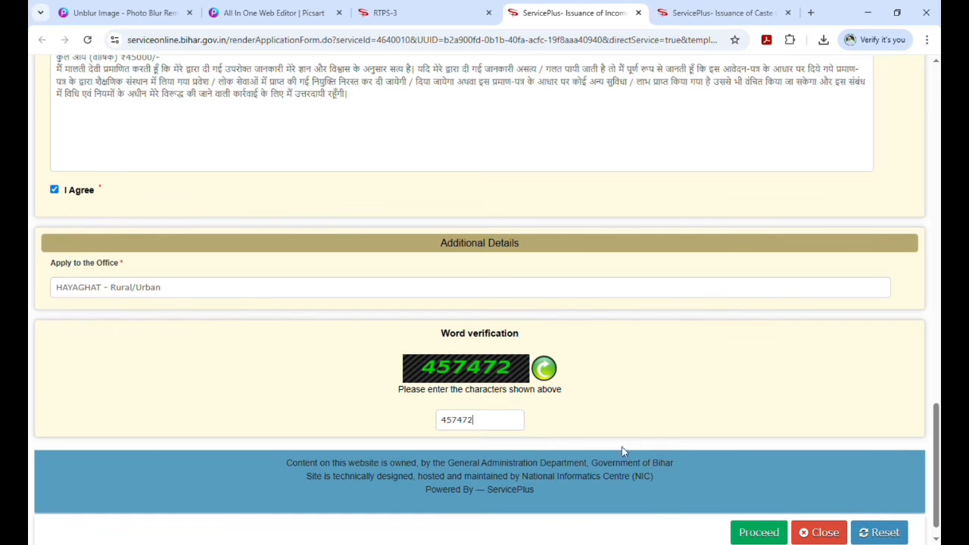
# Step: Proceed and confirm to save the income draft, then go to Attach Annexure
pyautogui.click(765, 533)
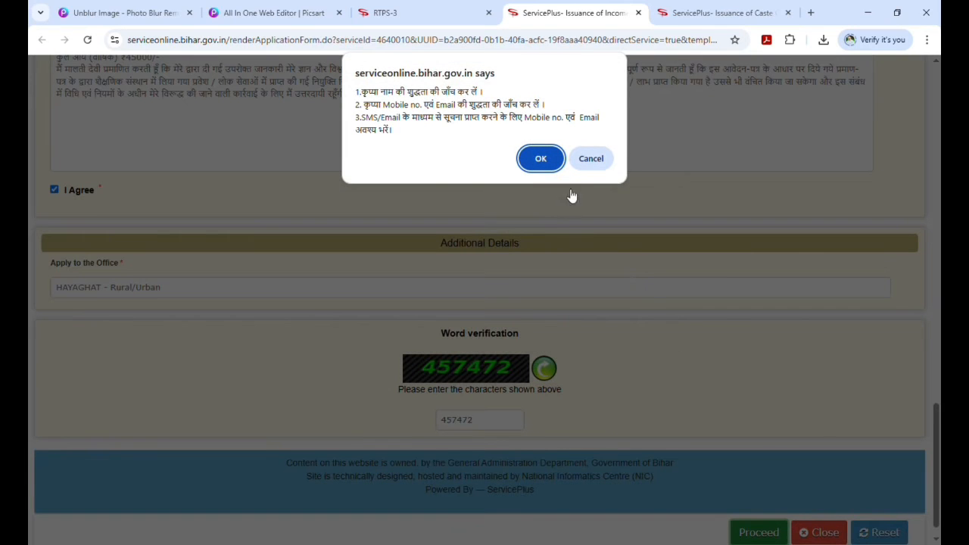
pyautogui.click(560, 163)
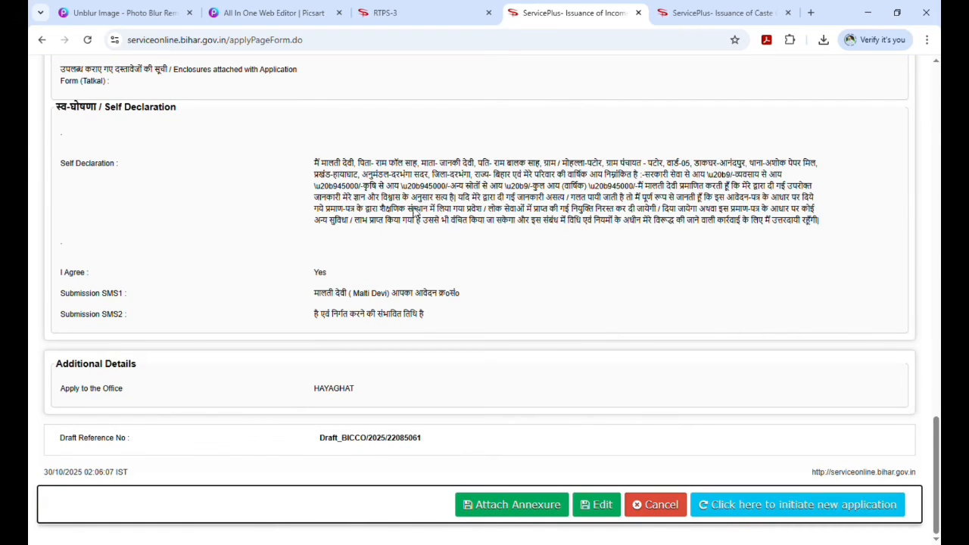
pyautogui.click(485, 512)
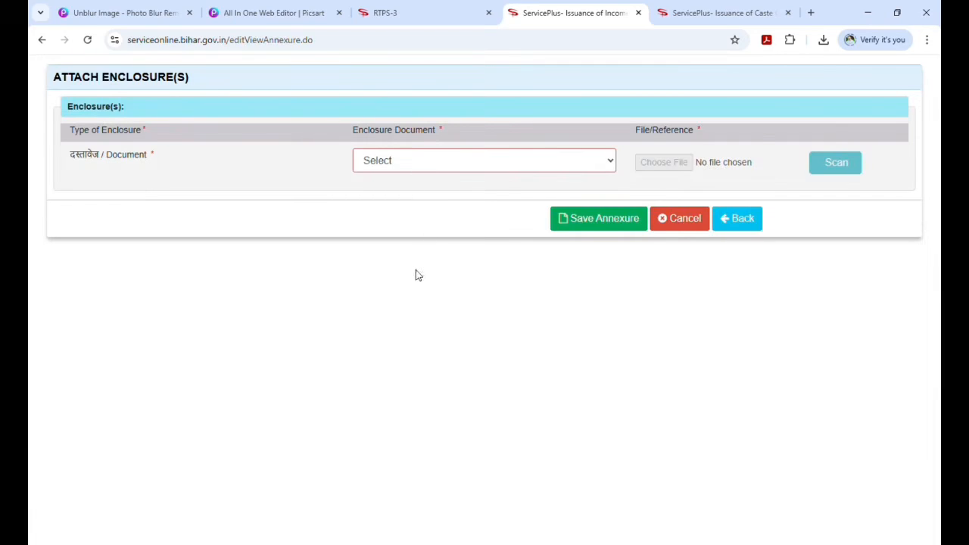
# Step: Attach Untitled.png (replacing OM.png) as the आधार कार्ड enclosure and save it
pyautogui.click(400, 221)
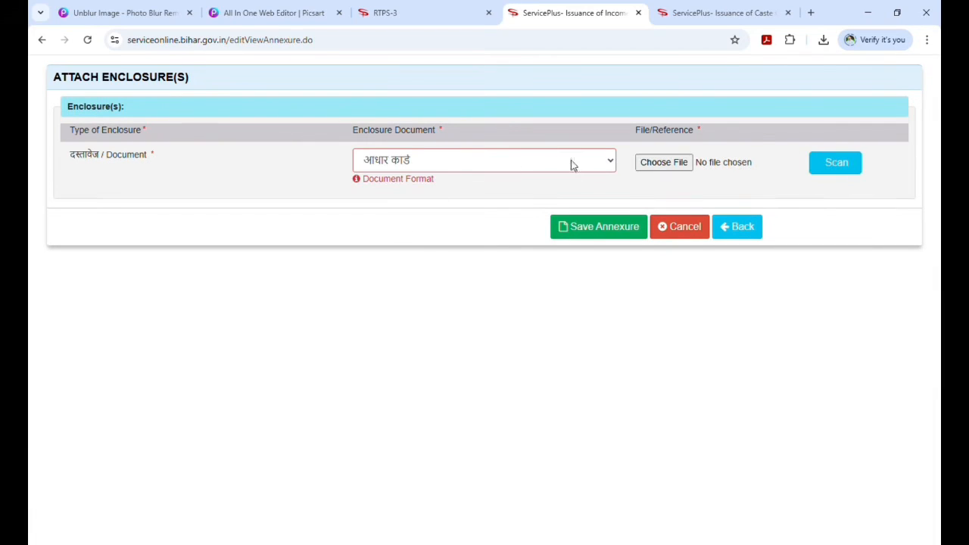
pyautogui.click(653, 165)
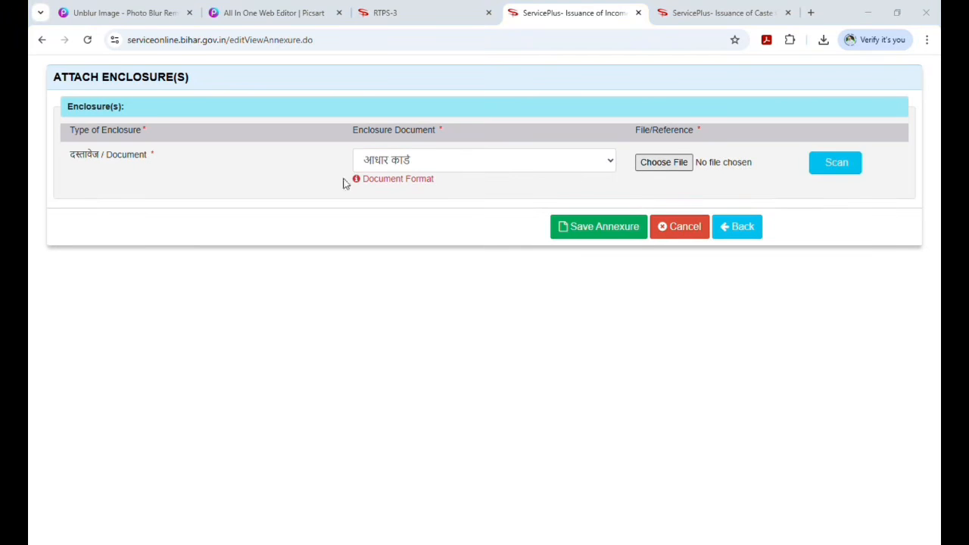
pyautogui.click(495, 317)
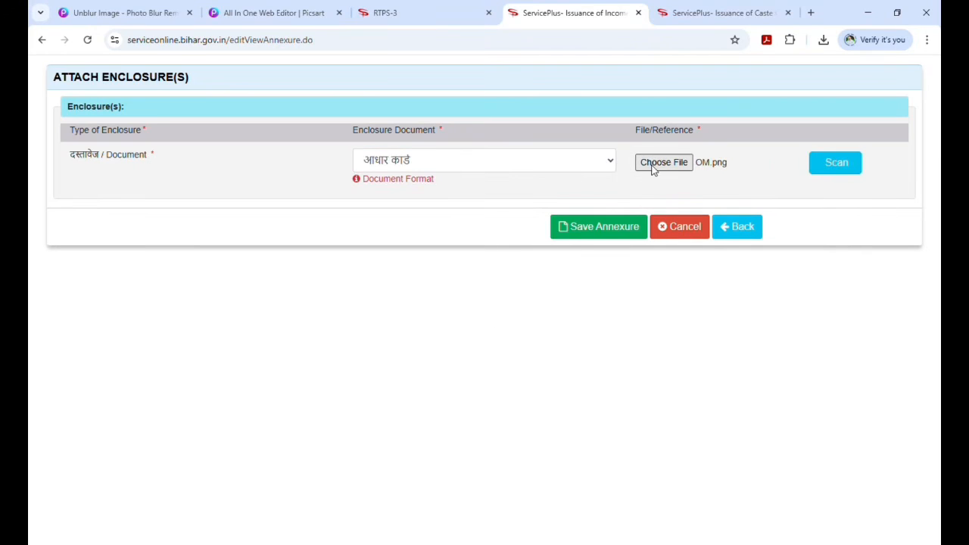
pyautogui.click(723, 480)
pyautogui.click(625, 230)
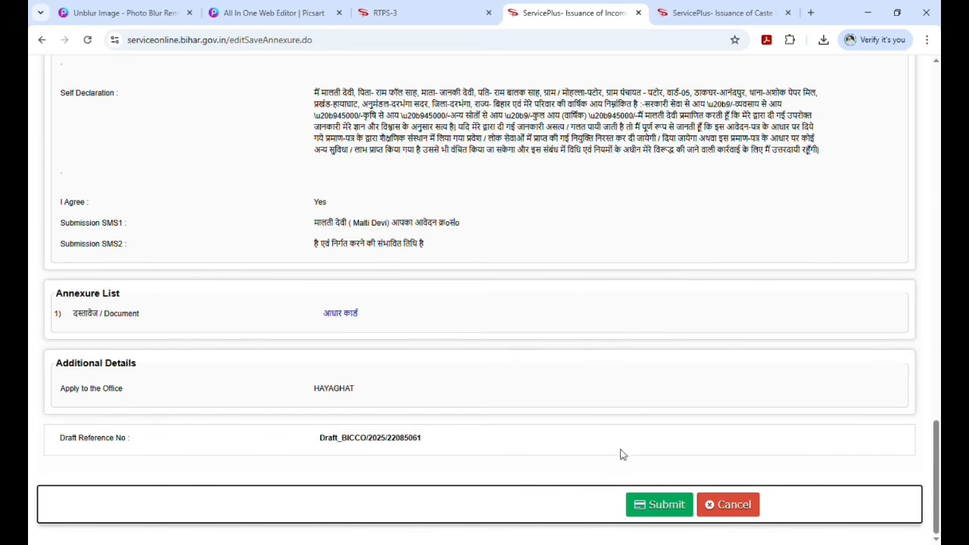
# Step: Submit the income application and review its acknowledgement showing total income ₹90000/-
pyautogui.click(661, 504)
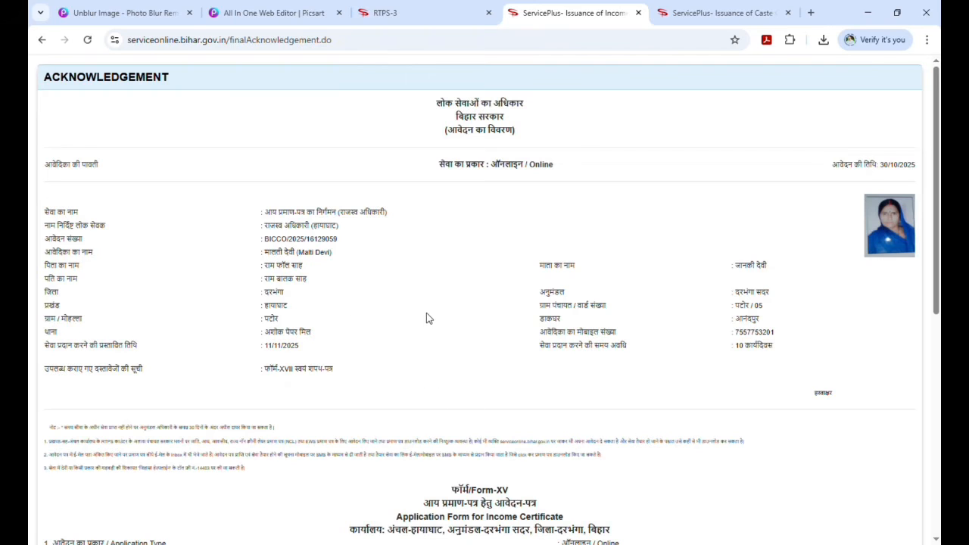
pyautogui.scroll(-4, 404, 318)
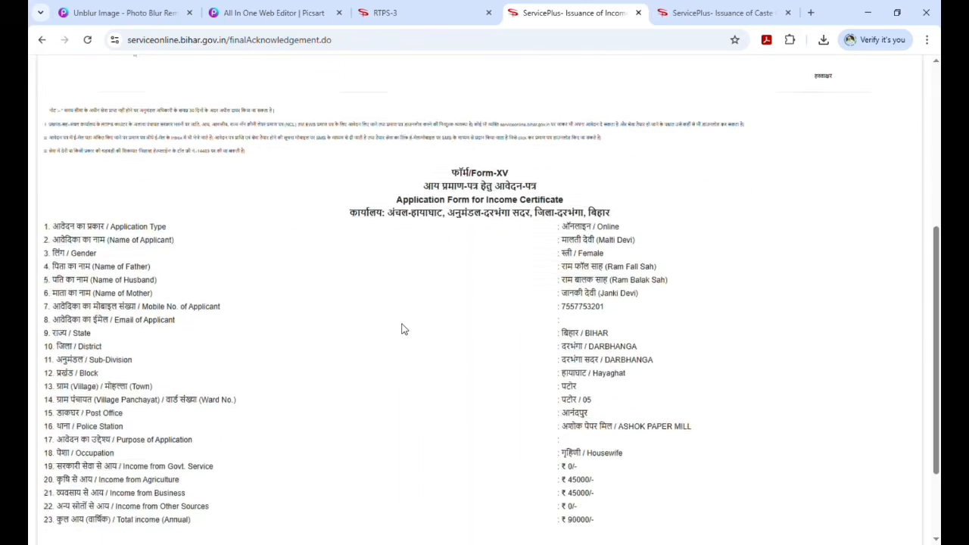
pyautogui.scroll(-2, 403, 329)
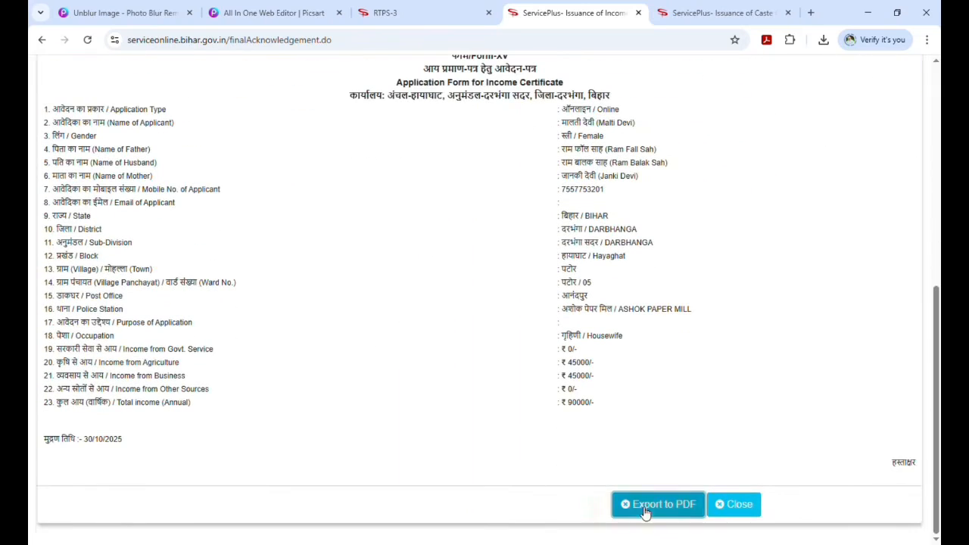